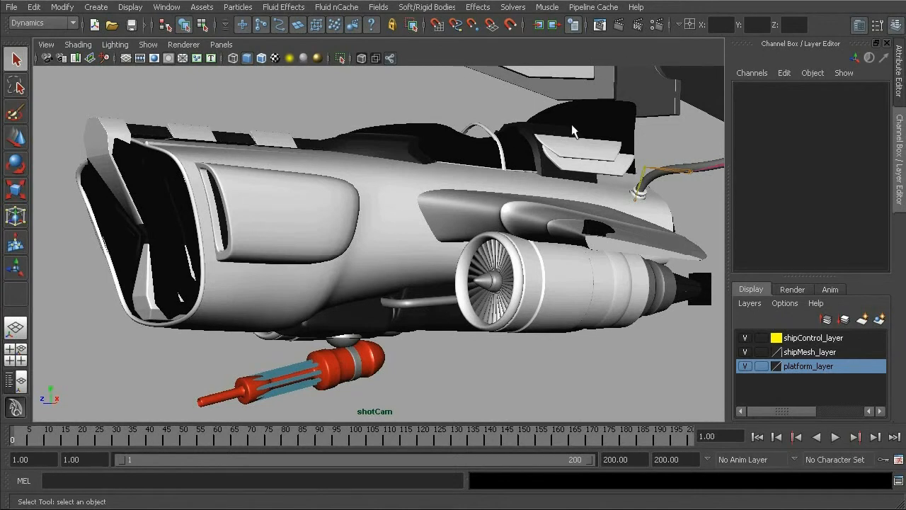
Render the current frame from shotCam and examine the edges of the ship's nose and side intake up close
left_click(618, 26)
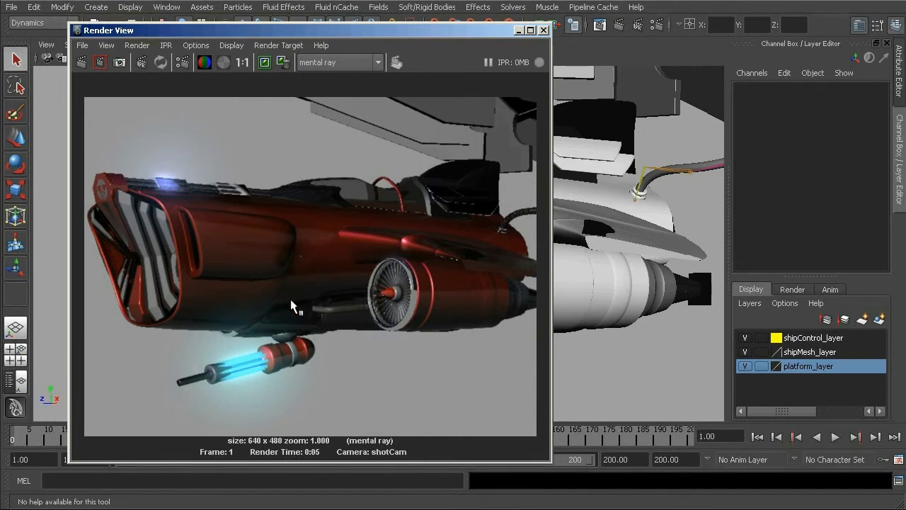
middle_click_drag(183, 200, 257, 276, "alt")
right_click_drag(286, 304, 474, 332, "alt")
middle_click_drag(213, 333, 377, 302, "alt")
right_click_drag(377, 304, 478, 303, "alt")
middle_click_drag(227, 240, 272, 257, "alt")
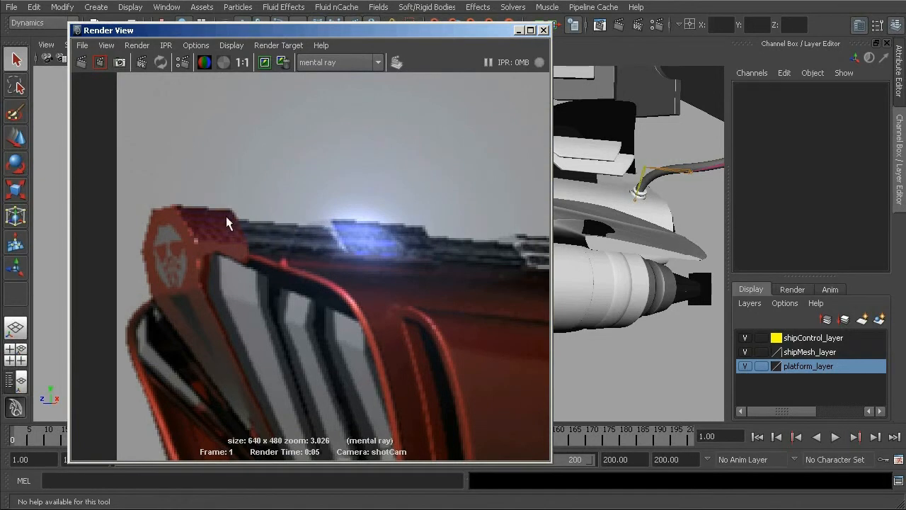
middle_click_drag(370, 347, 177, 109, "alt")
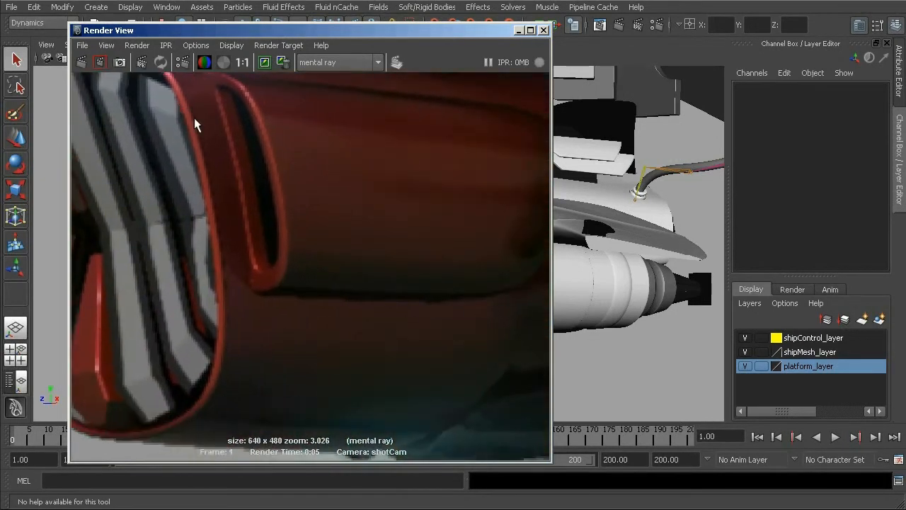
middle_click_drag(417, 241, 382, 187, "alt")
right_click_drag(382, 187, 330, 189, "alt")
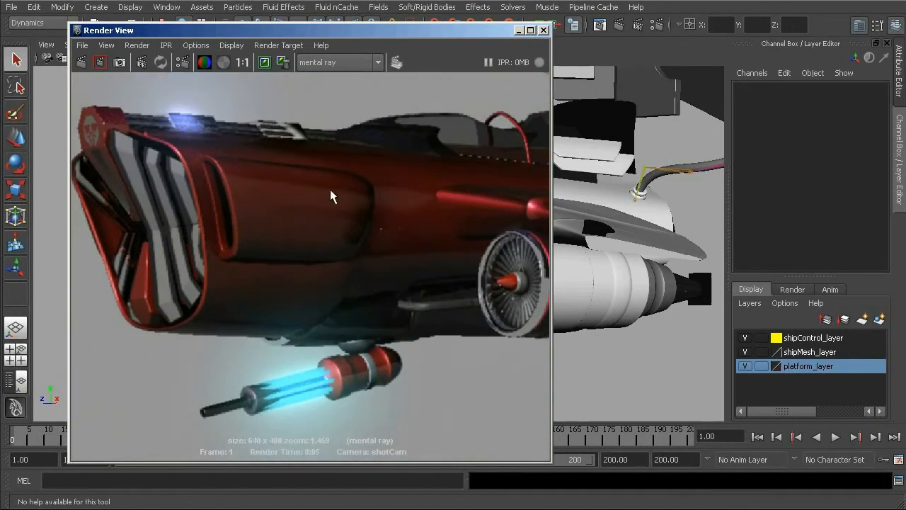
left_click(243, 64)
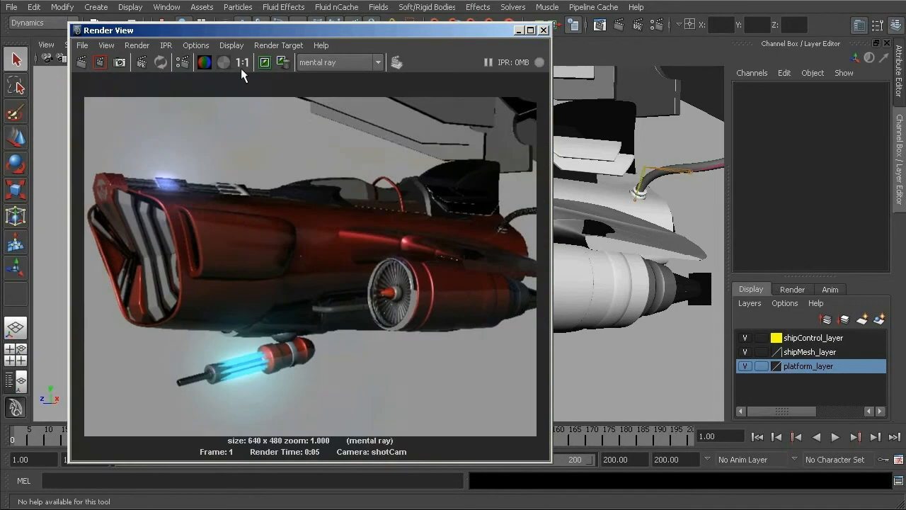
Load the Default Settings preset in the render settings and render the frame again
left_click(183, 62)
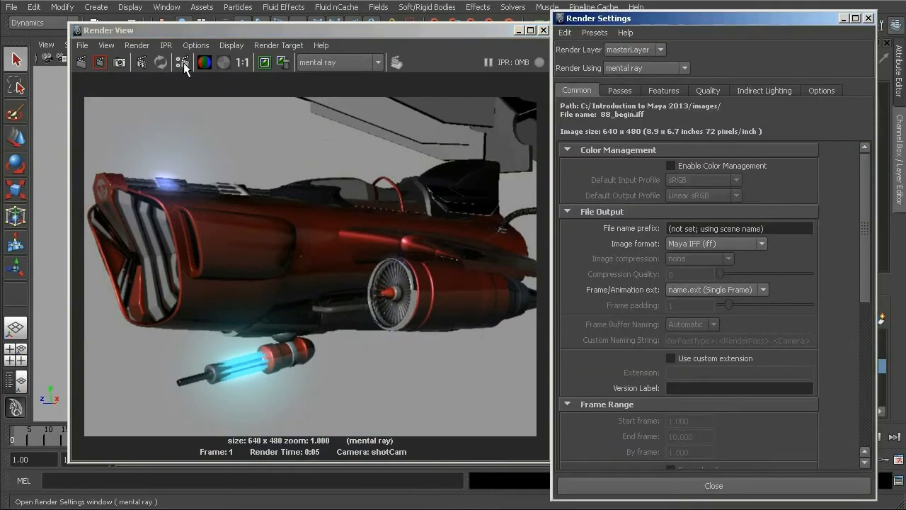
left_click_drag(656, 18, 643, 8)
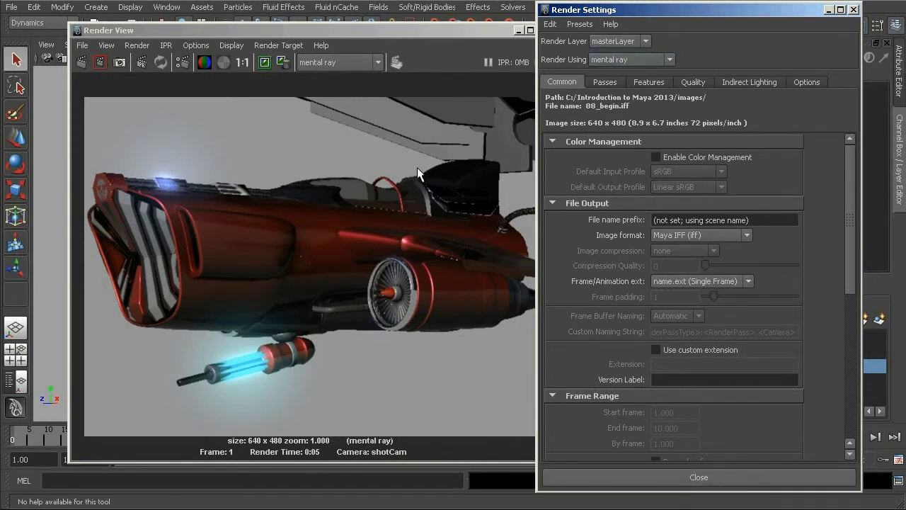
left_click(580, 25)
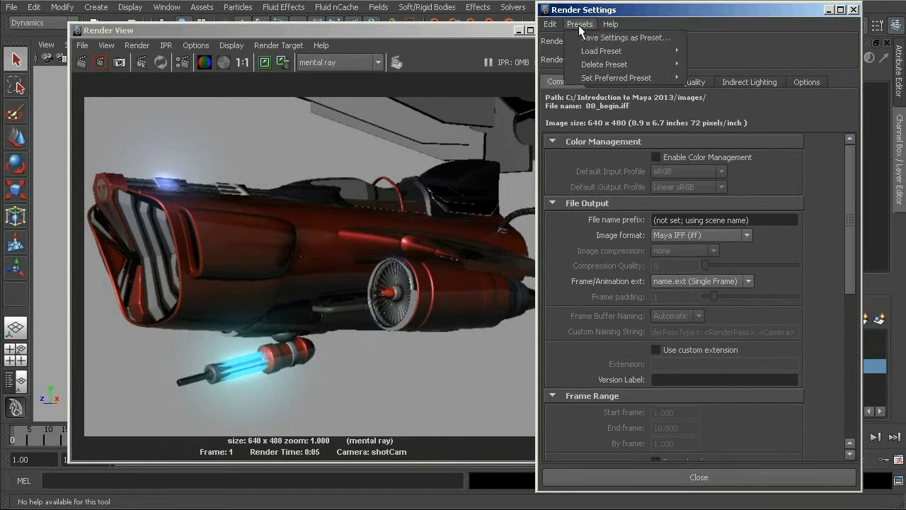
mouse_move(638, 50)
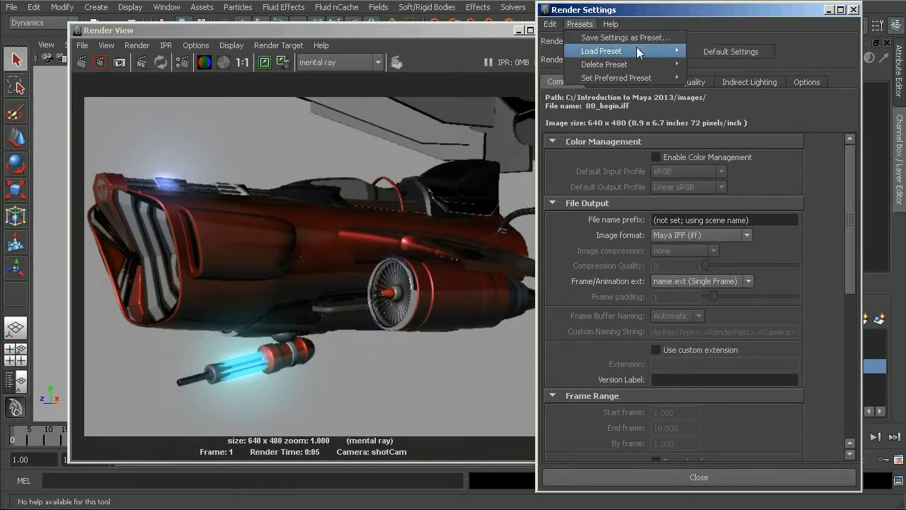
left_click(762, 51)
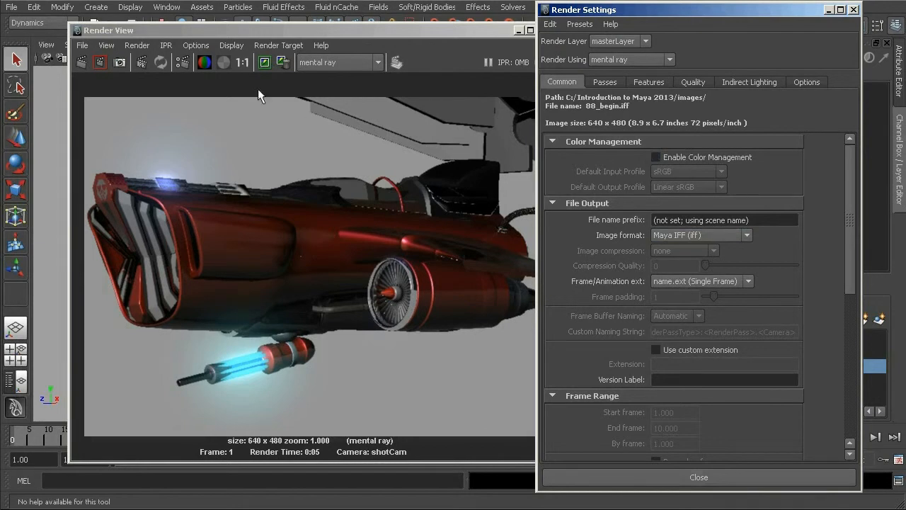
left_click(83, 63)
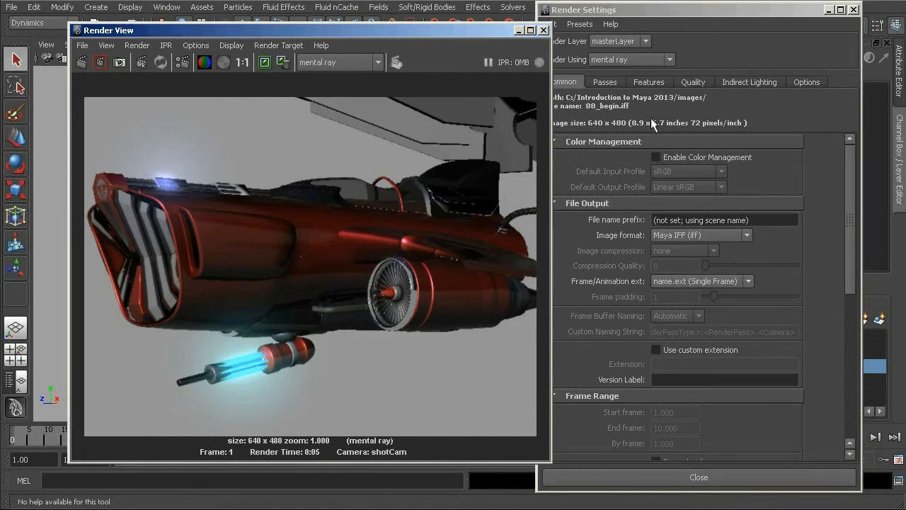
Set the anti-aliasing Max Sample Level to 1 and re-render the frame, keeping the earlier image for comparison
left_click(702, 79)
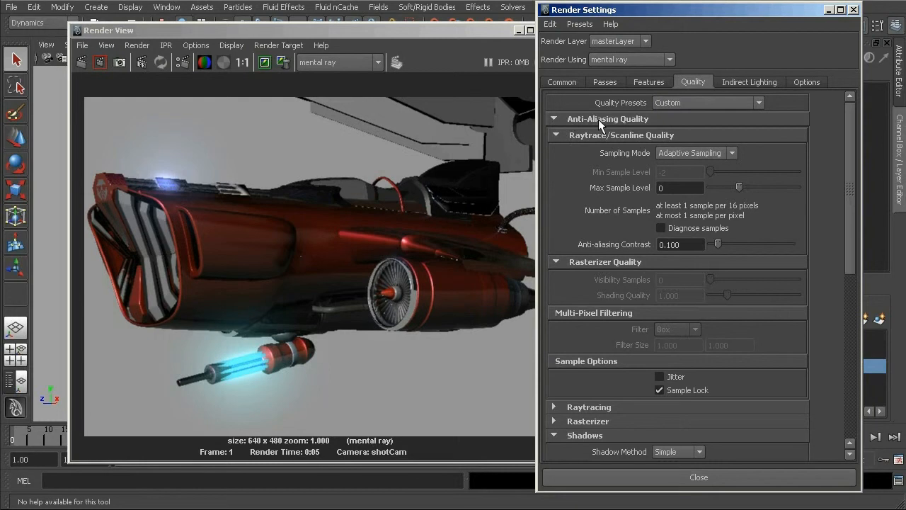
left_click(691, 187)
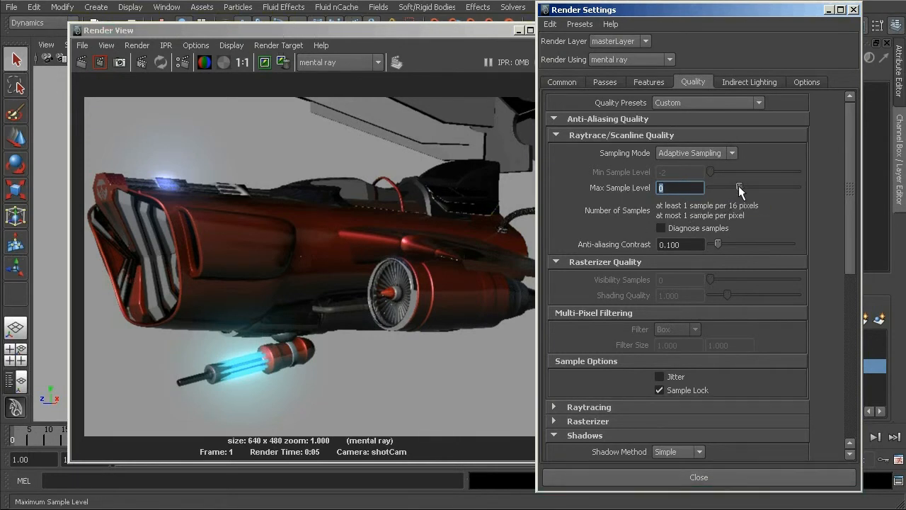
left_click_drag(739, 187, 750, 186)
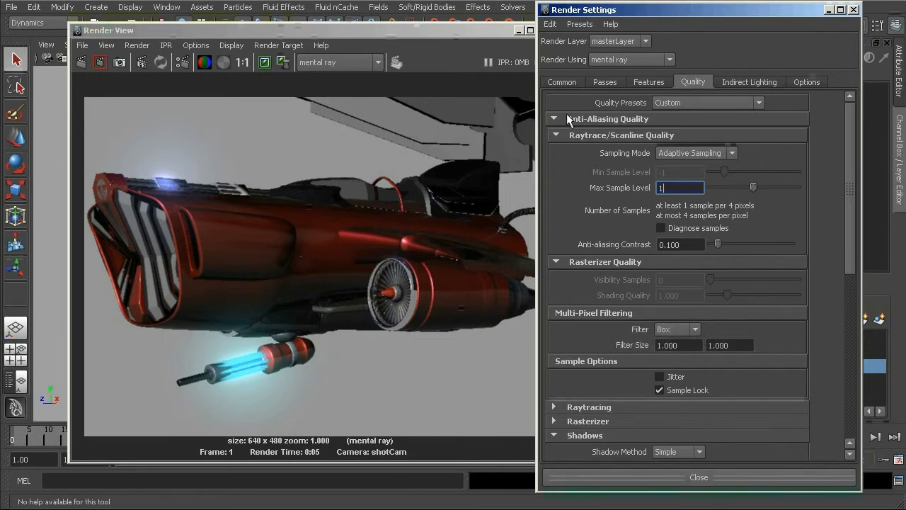
left_click(386, 28)
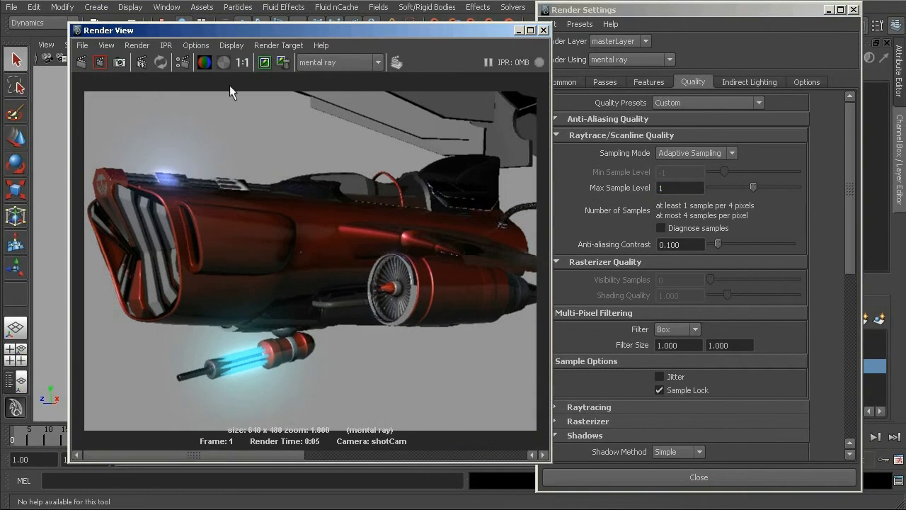
left_click(80, 63)
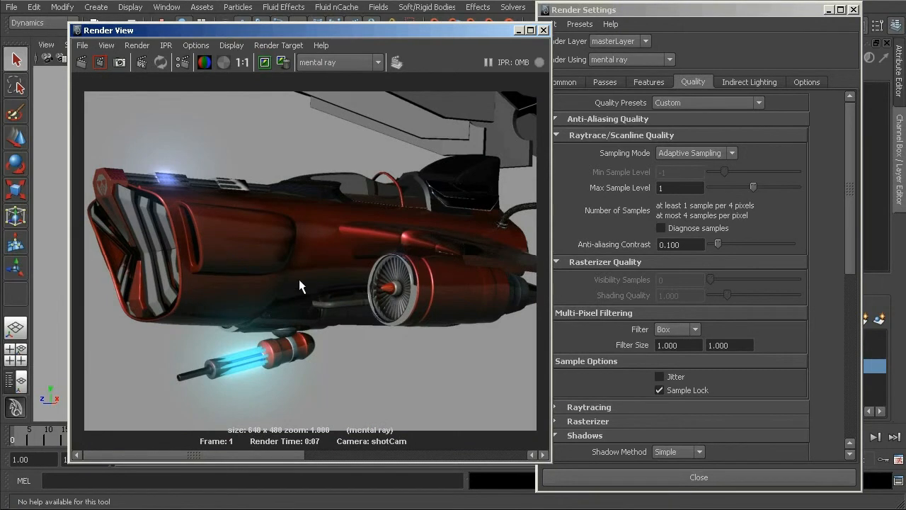
Compare the nose edges and the render times between the new render and the stored one
scroll(230, 192, "up", 5)
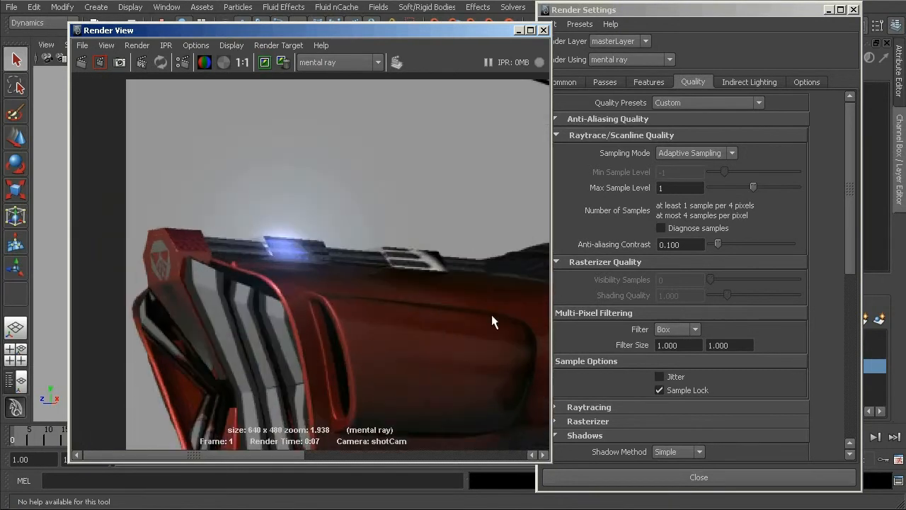
scroll(252, 264, "up", 1)
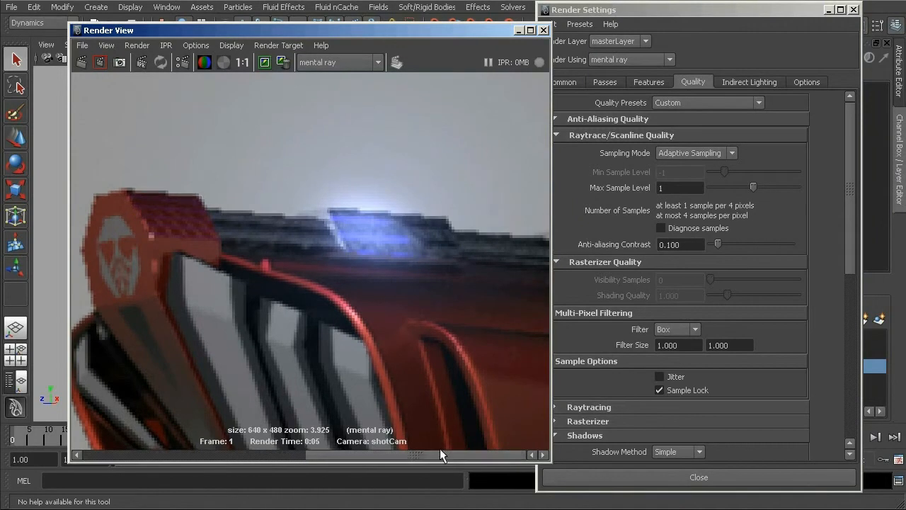
left_click(242, 62)
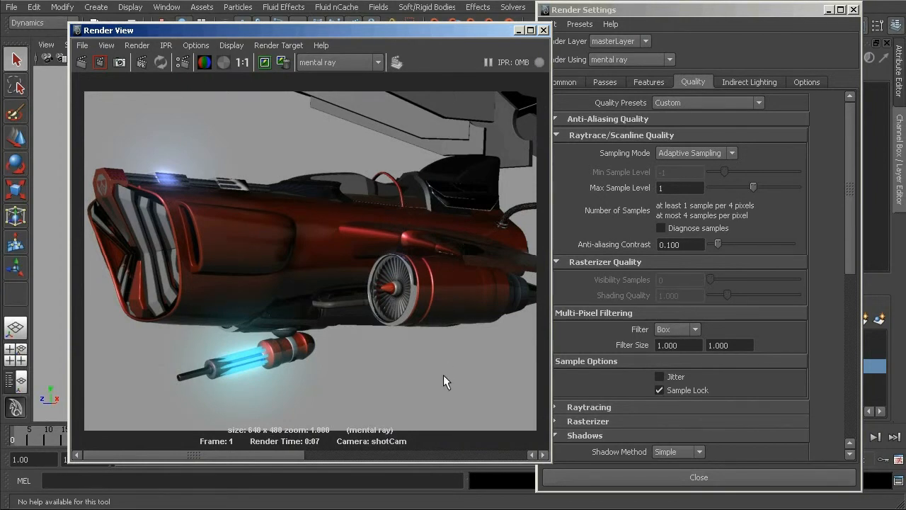
left_click(685, 188)
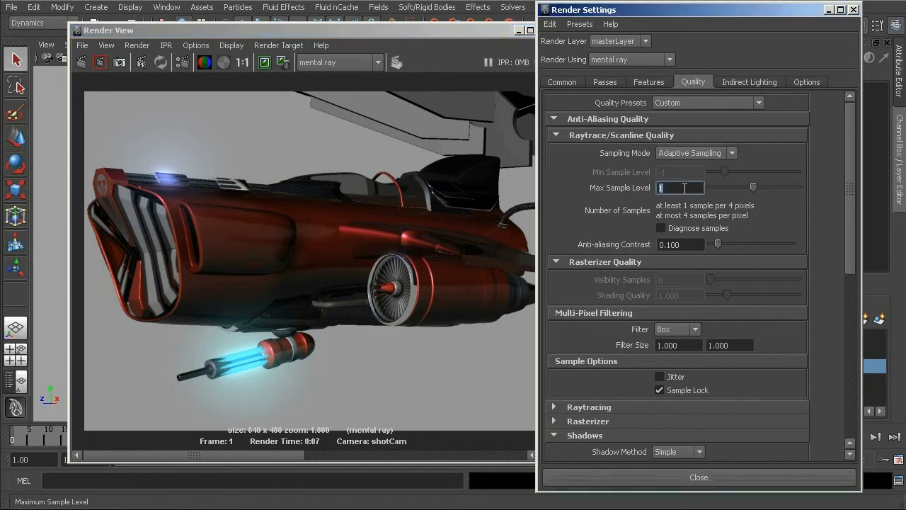
left_click(435, 381)
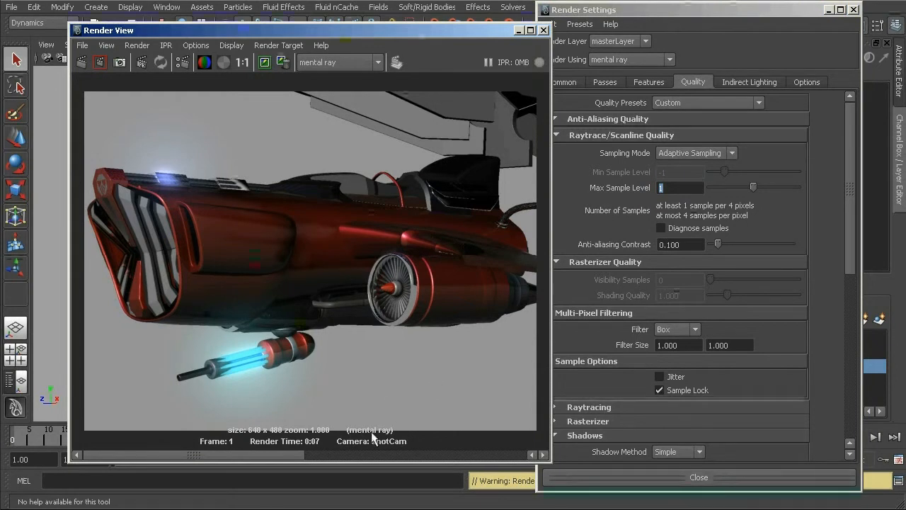
left_click_drag(284, 454, 425, 453)
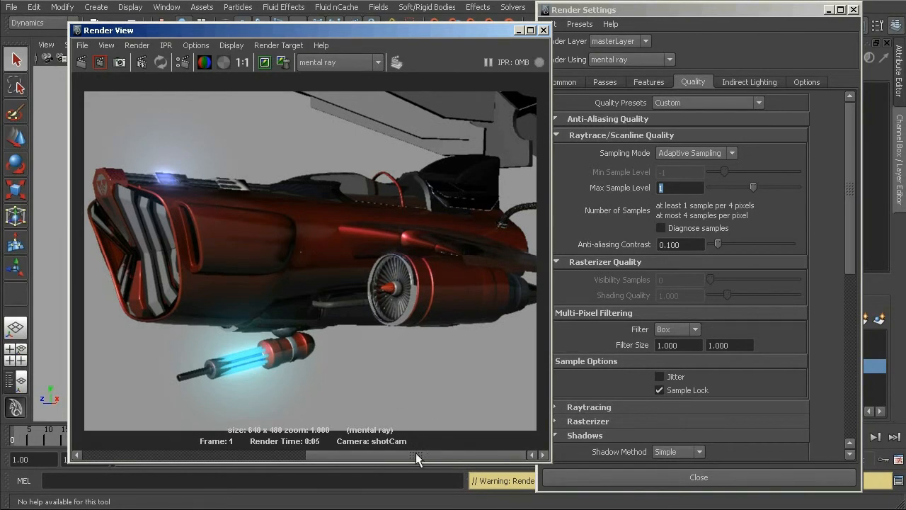
left_click_drag(383, 452, 261, 444)
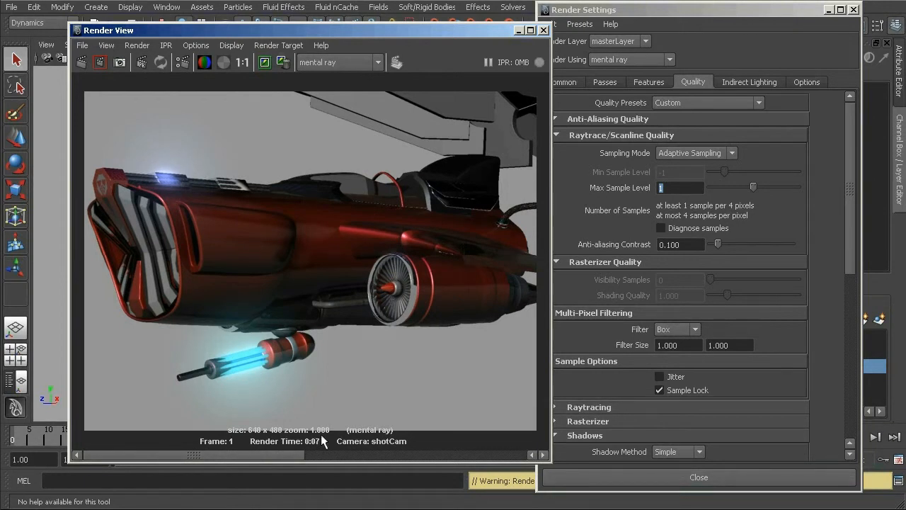
Raise the Max Sample Level to 2 and re-render the frame, keeping the earlier images for comparison
left_click(688, 187)
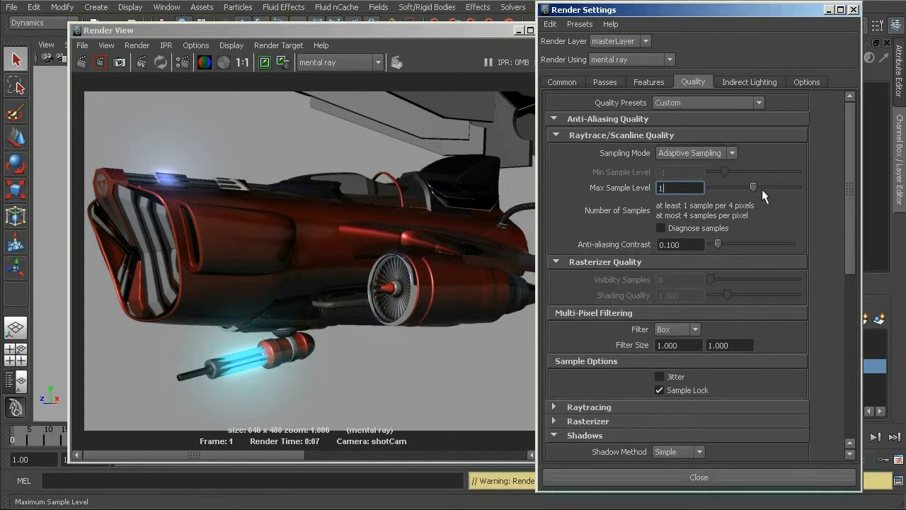
left_click_drag(753, 186, 767, 187)
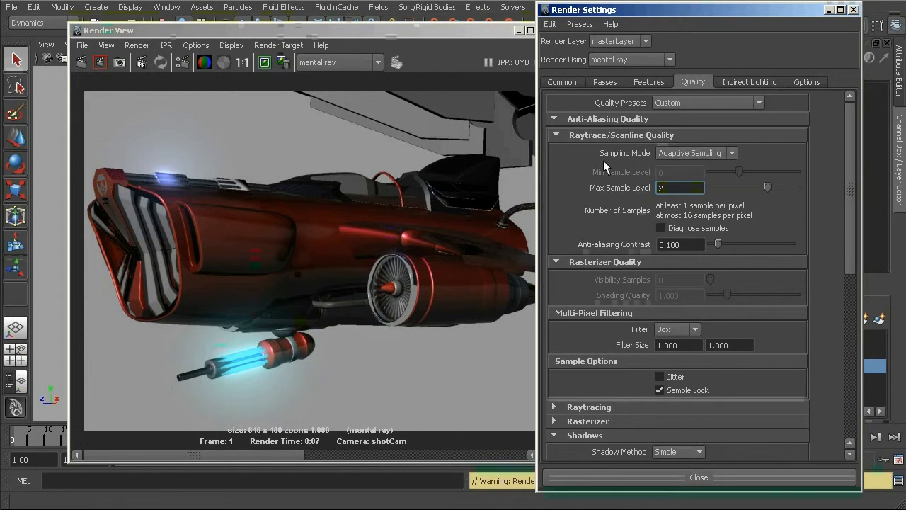
left_click(379, 41)
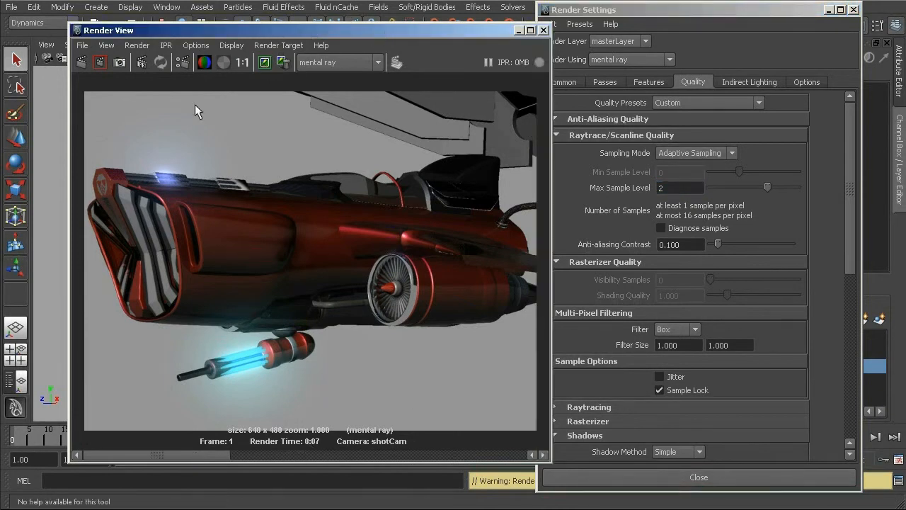
left_click(85, 62)
Examine the ship's nose logo and edges up close, comparing the new render with the previous stored image
middle_click_drag(190, 221, 293, 256, "alt")
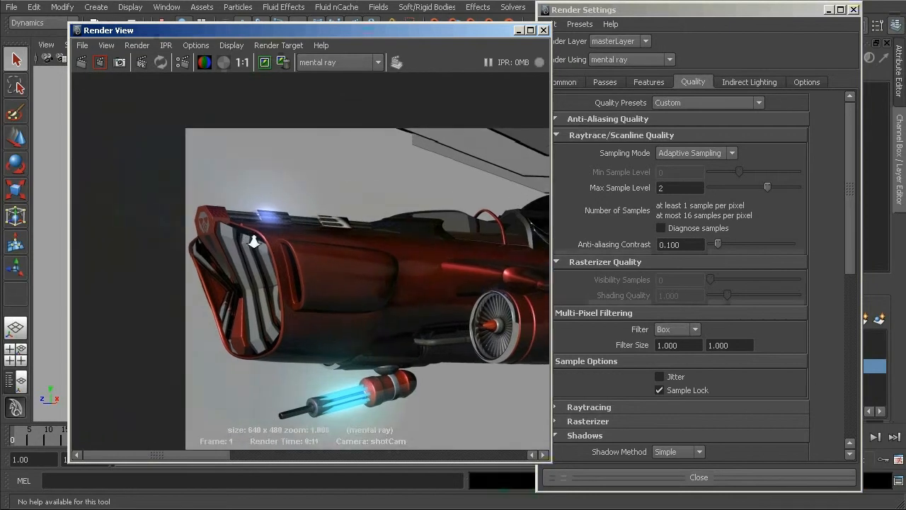
right_click_drag(253, 239, 583, 308, "alt")
middle_click_drag(189, 211, 336, 300, "alt")
right_click_drag(336, 299, 528, 337, "alt")
right_click_drag(225, 271, 428, 317, "alt")
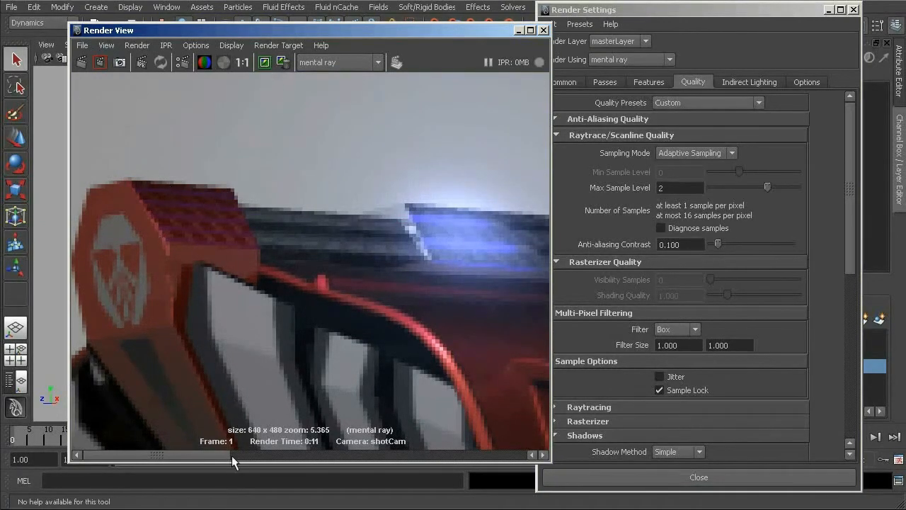
left_click_drag(218, 451, 307, 456)
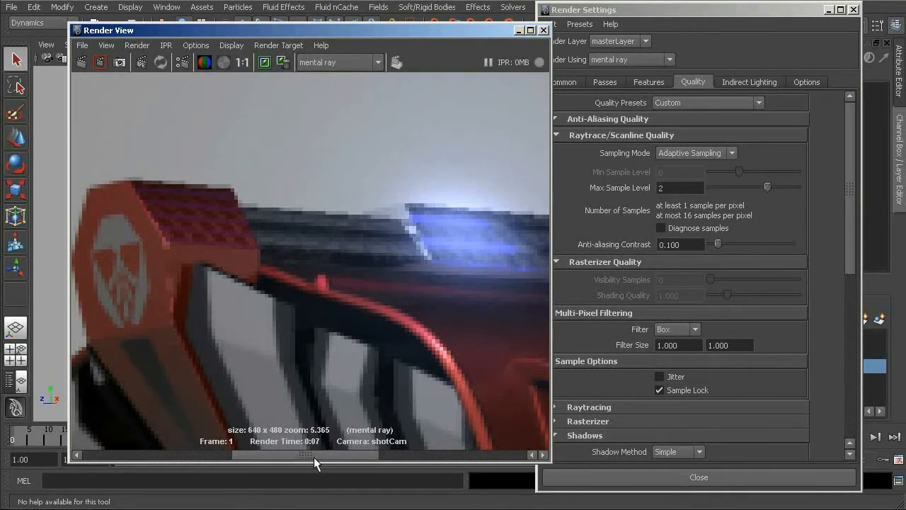
left_click_drag(307, 455, 159, 455)
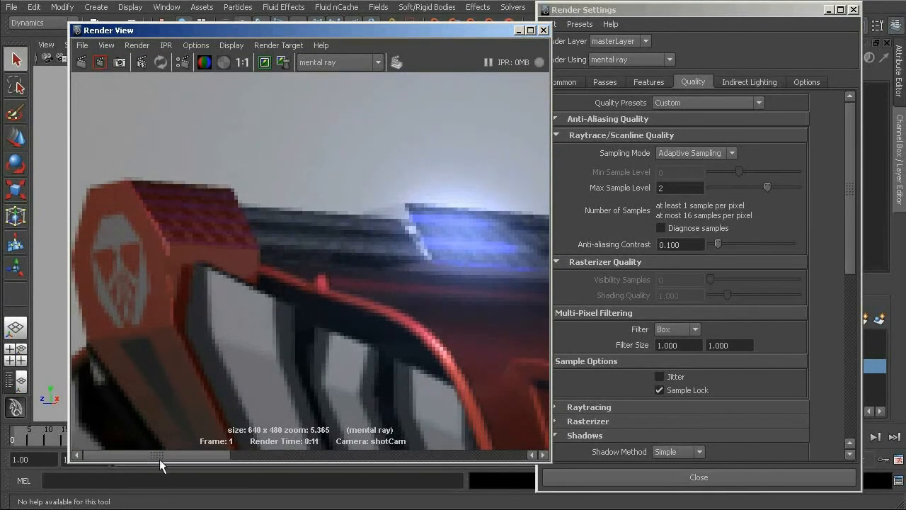
left_click(242, 62)
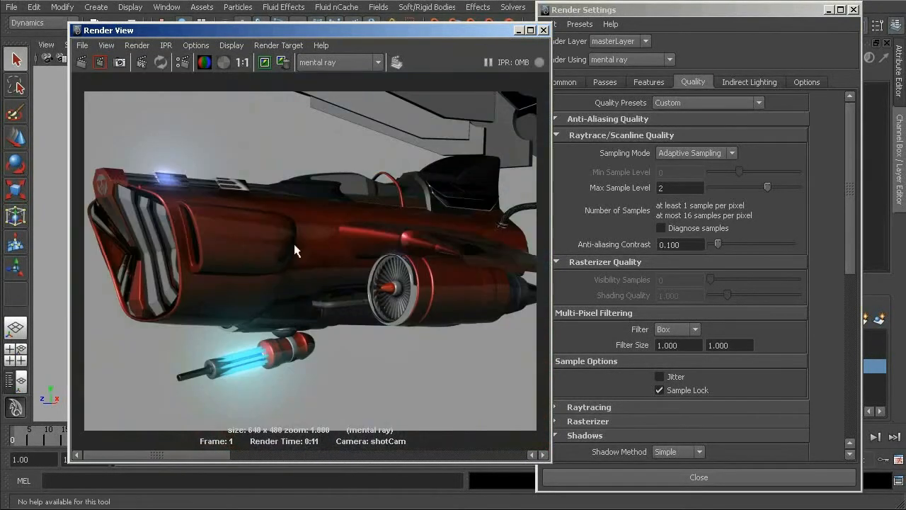
Compare the full-size stored renders and their render times across the different sample levels
left_click_drag(255, 457, 389, 456)
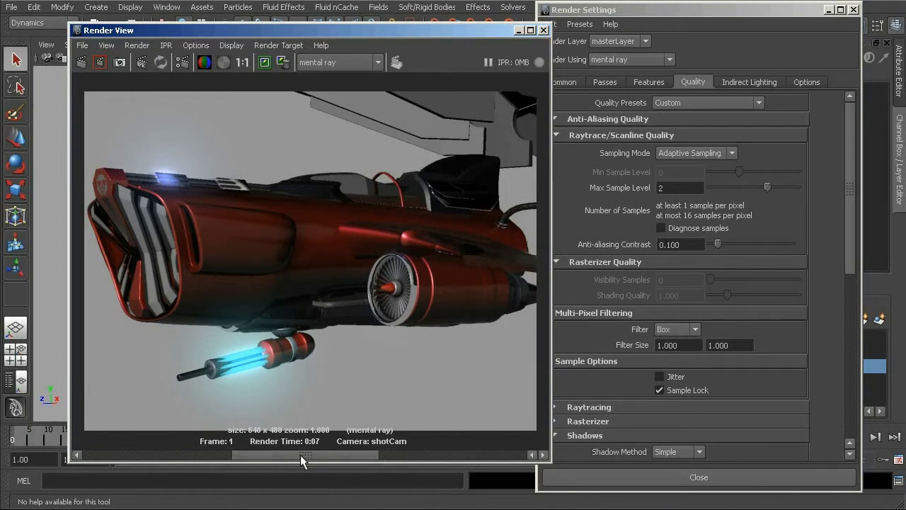
left_click_drag(300, 455, 207, 440)
left_click_drag(140, 446, 232, 456)
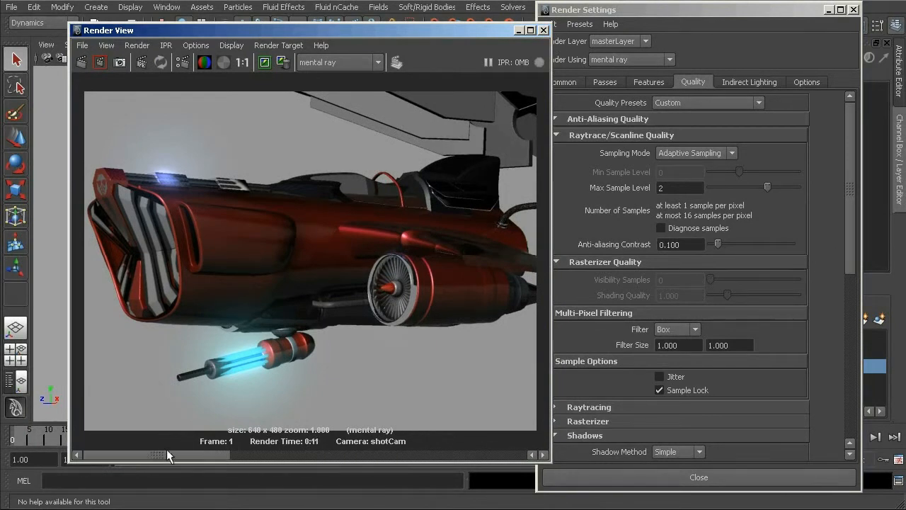
left_click_drag(165, 453, 198, 454)
Raise the mental ray Max Sample Level to 4
left_click(691, 188)
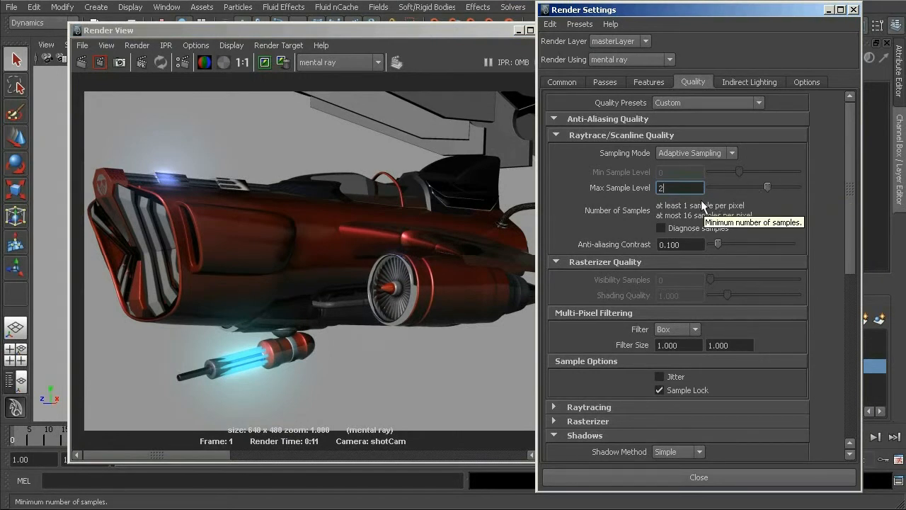
double_click(688, 187)
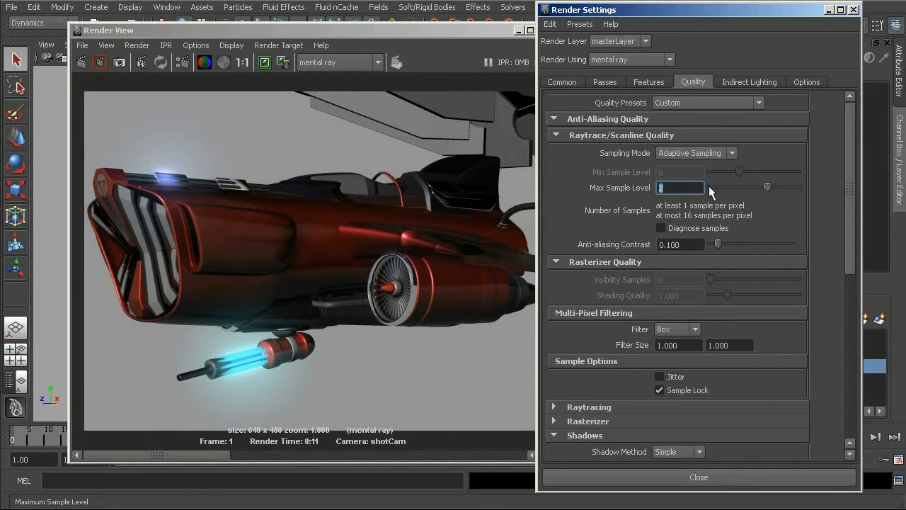
left_click_drag(769, 185, 779, 188)
left_click_drag(783, 185, 774, 185)
double_click(687, 191)
left_click_drag(769, 185, 794, 185)
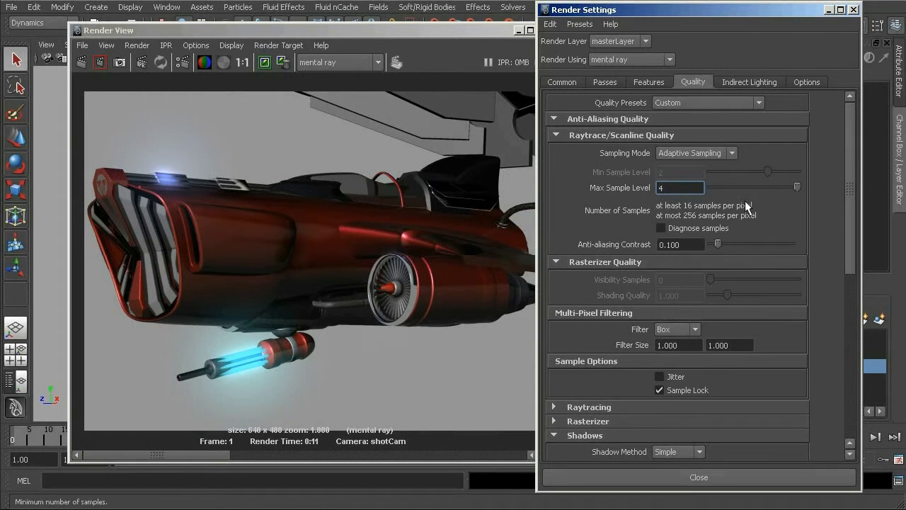
Keep the current image in the Render View and re-render the frame at the higher sample level
left_click(435, 34)
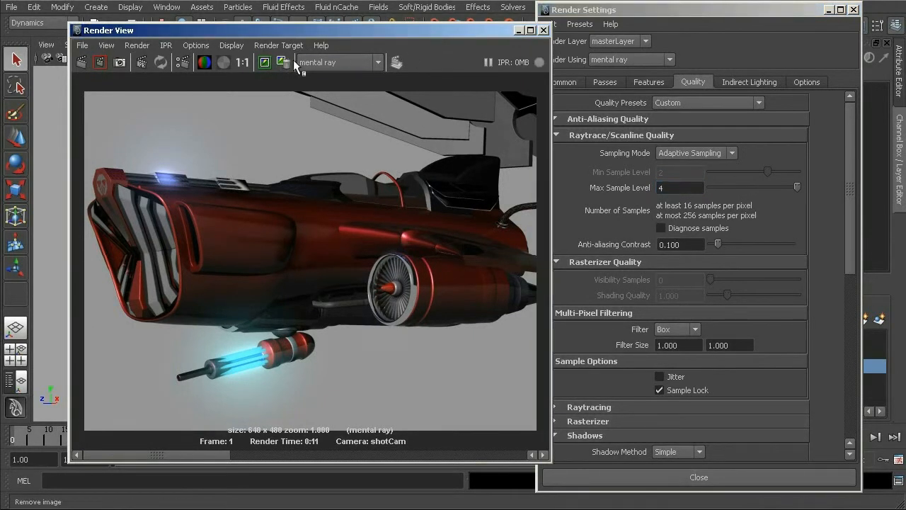
left_click(266, 62)
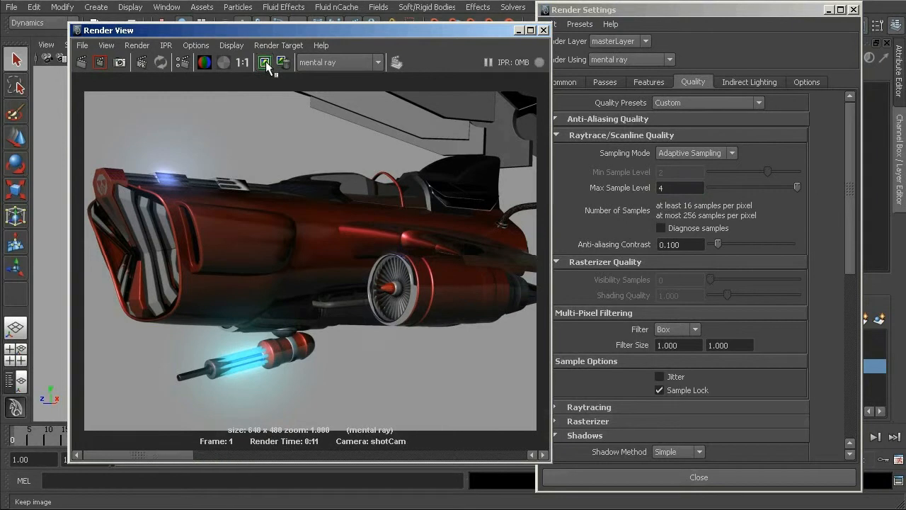
left_click(82, 62)
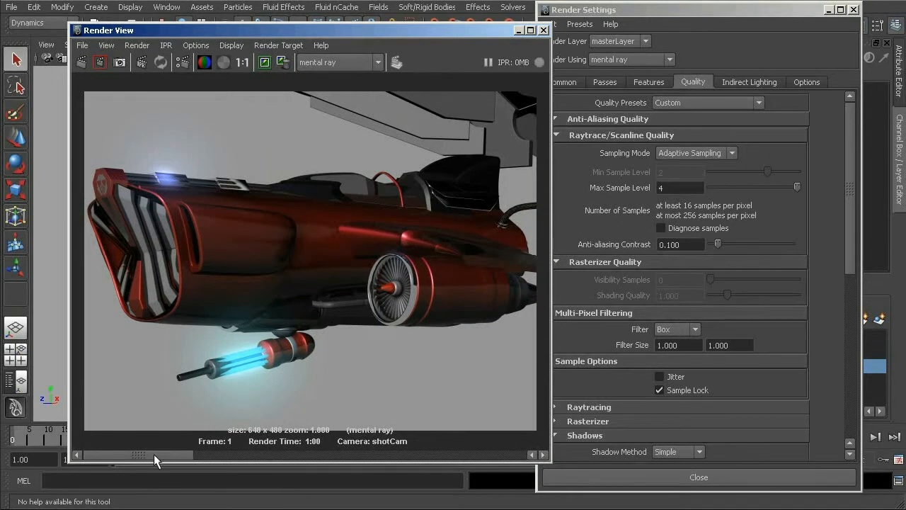
Compare the new full-size render and its render time with the previously stored image
left_click(216, 458)
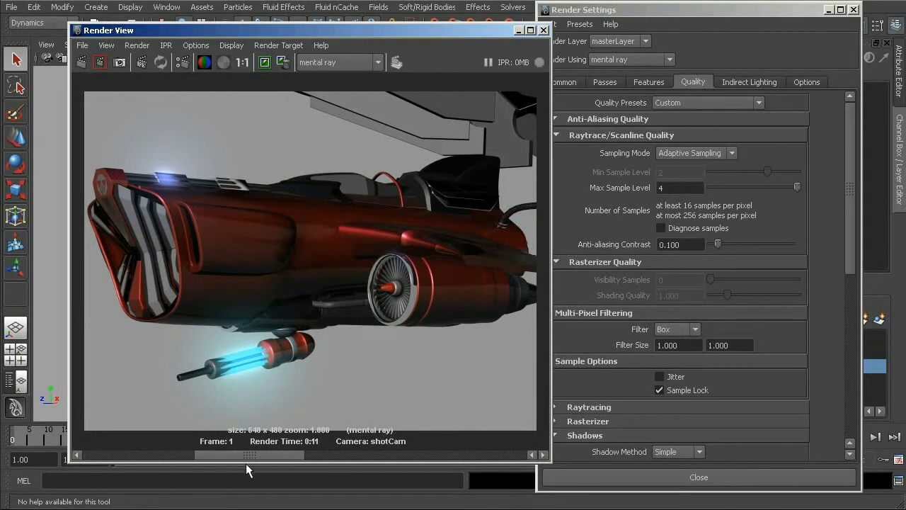
left_click(165, 454)
left_click(228, 455)
left_click(175, 455)
left_click(229, 453)
left_click(169, 454)
left_click(214, 454)
left_click(179, 453)
left_click(202, 453)
left_click(192, 454)
left_click(190, 454)
left_click(217, 453)
left_click(168, 454)
left_click(223, 454)
left_click(205, 453)
Examine the vent on the upper hull up close in both renders, and return the image to actual size
middle_click_drag(205, 231, 184, 314, "alt")
right_click_drag(184, 314, 288, 393, "alt")
middle_click_drag(288, 393, 502, 377, "alt")
middle_click_drag(286, 303, 336, 330, "alt")
right_click_drag(335, 330, 361, 354, "alt")
left_click(162, 456)
left_click(242, 455)
left_click(126, 455)
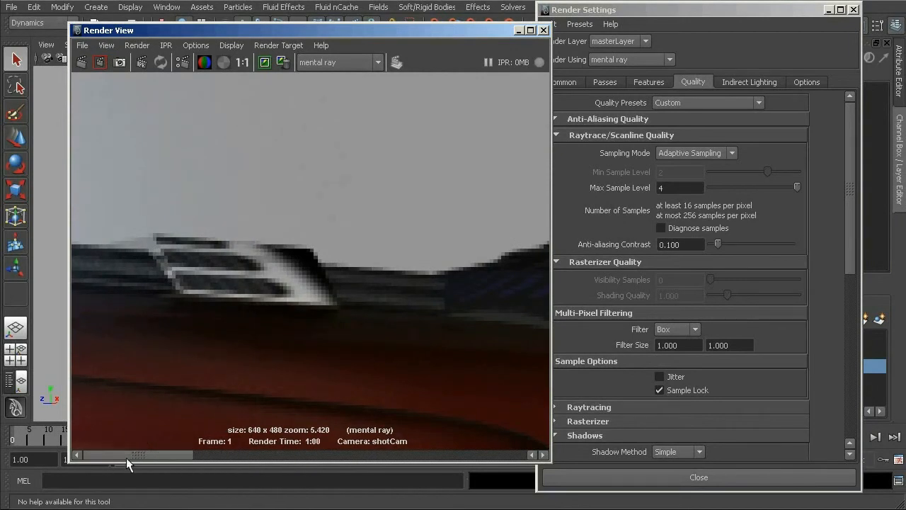
left_click(212, 455)
left_click(125, 454)
left_click(189, 455)
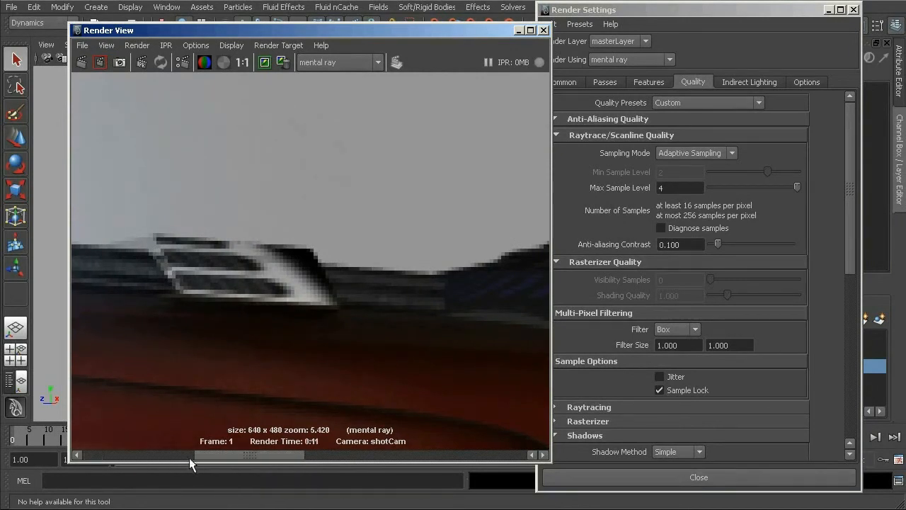
left_click(243, 63)
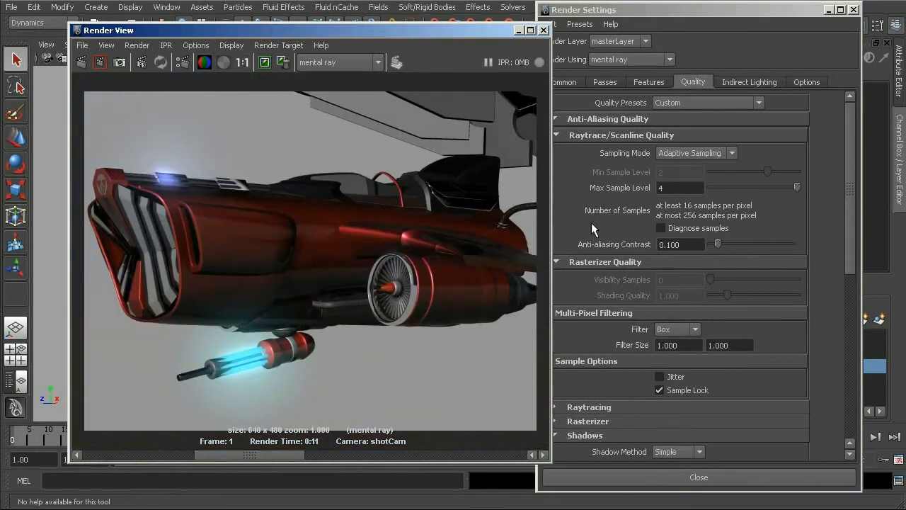
Set the Max Sample Level back to 2 and switch the renderer to Maya Software
left_click_drag(799, 186, 770, 188)
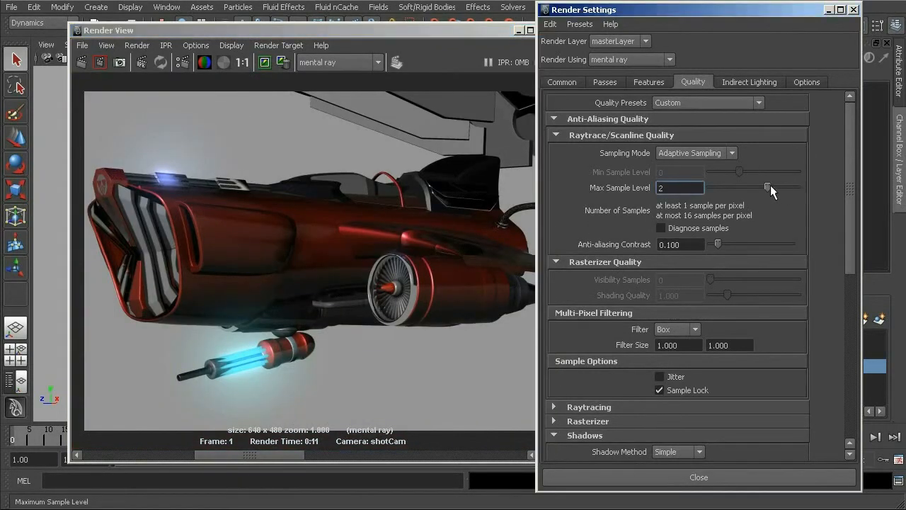
double_click(679, 188)
left_click(653, 59)
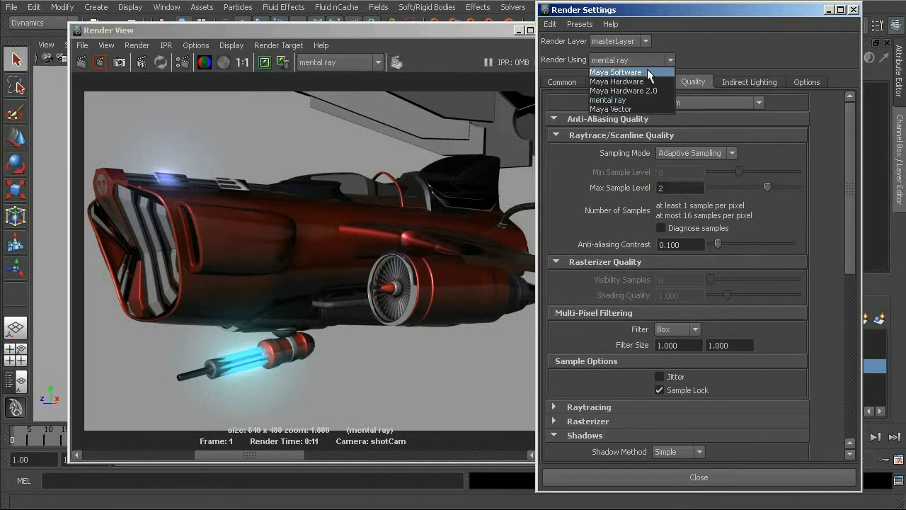
left_click(647, 72)
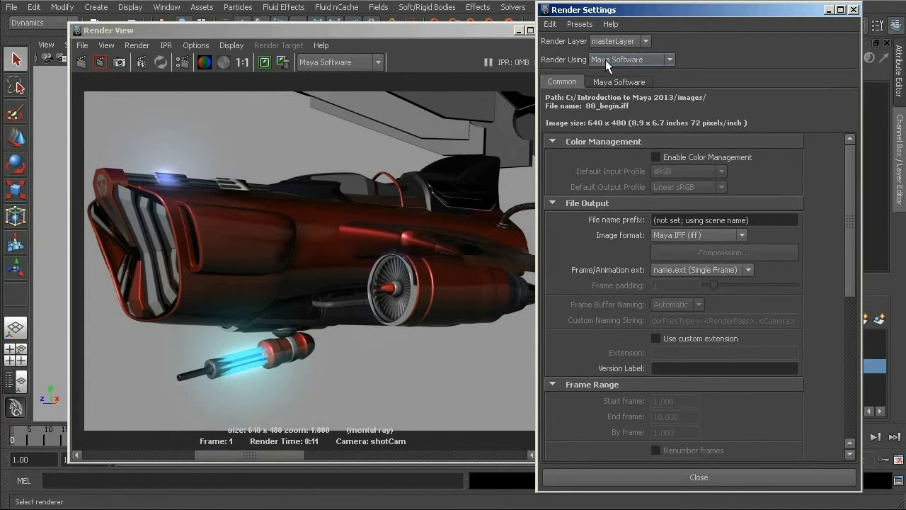
Render the frame with Maya Software and compare it with the stored mental ray image
left_click(442, 29)
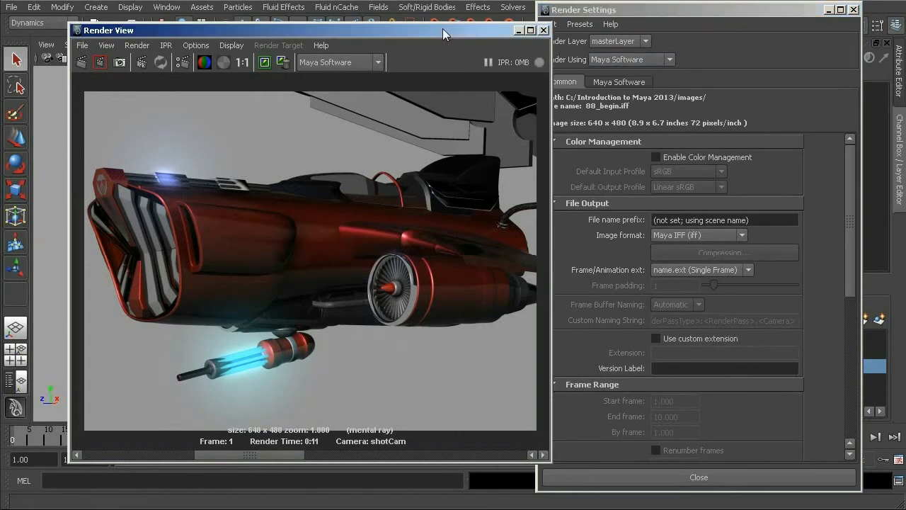
left_click(81, 63)
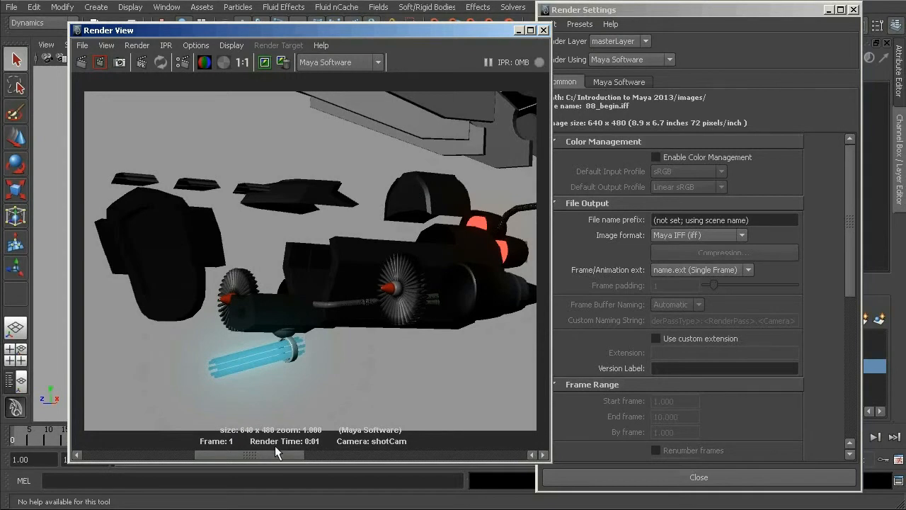
left_click_drag(270, 452, 291, 461)
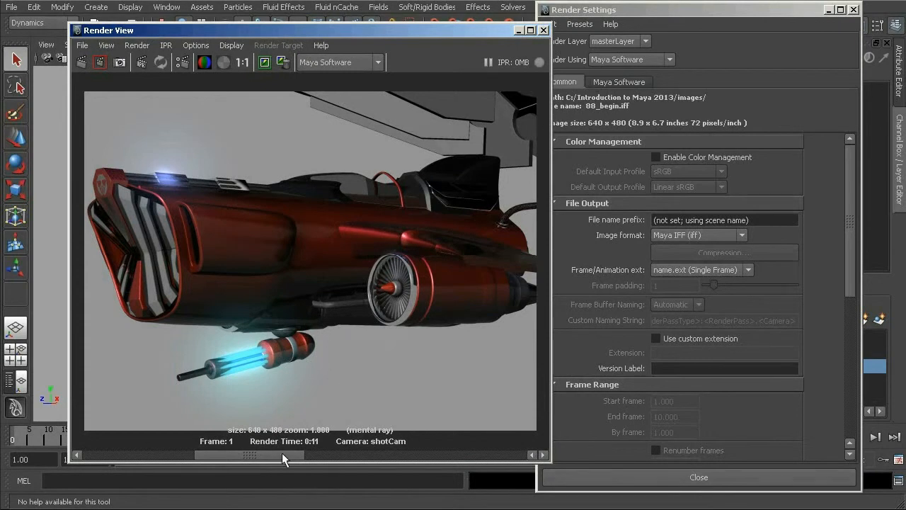
left_click_drag(282, 454, 174, 445)
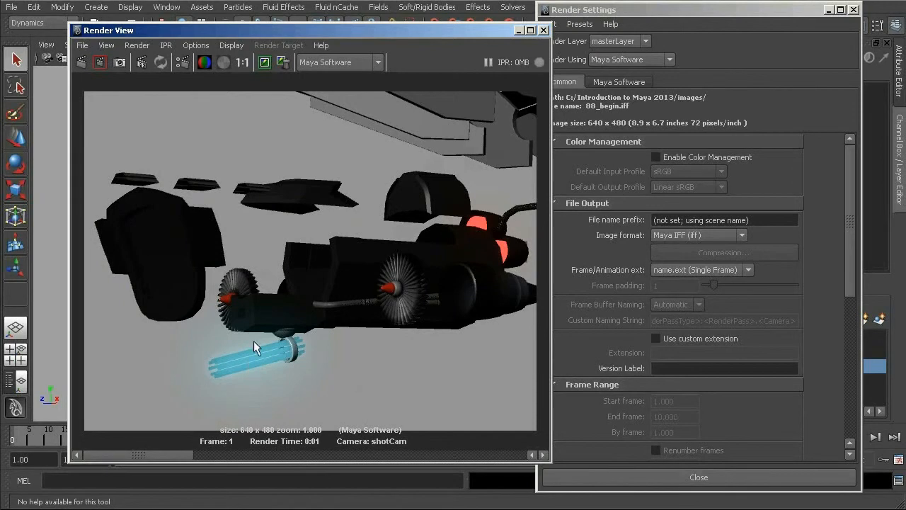
Examine the wing and canopy edges of the Maya Software render up close for jagged pixels
scroll(247, 210, "up", 5)
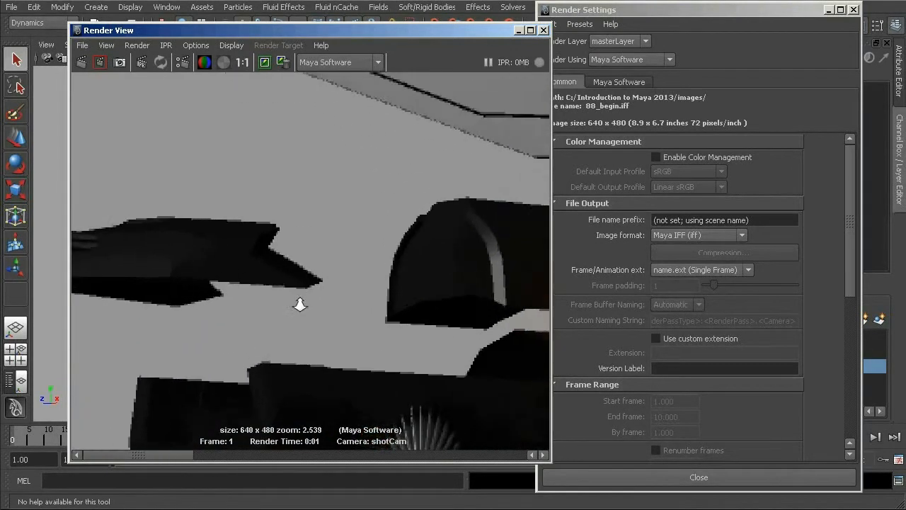
middle_click_drag(202, 259, 292, 422, "alt")
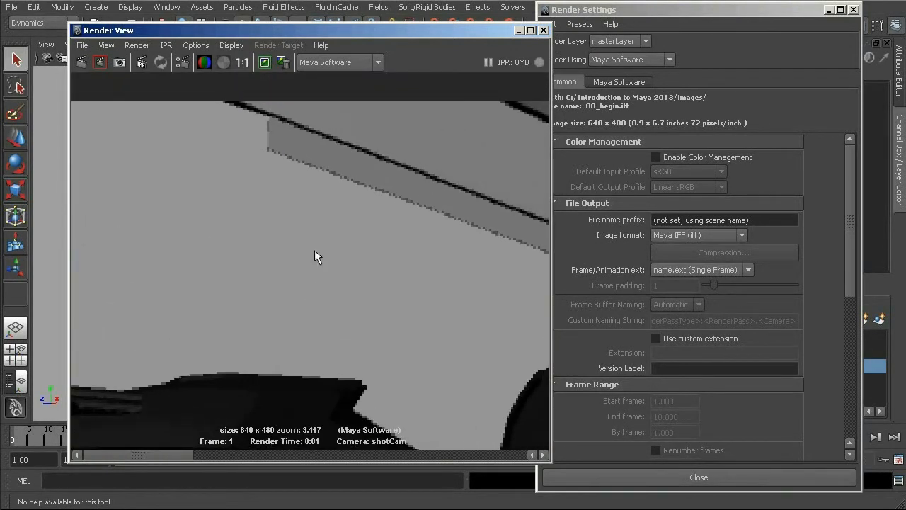
middle_click_drag(307, 272, 146, 198, "alt")
middle_click_drag(340, 238, 211, 233, "alt")
middle_click_drag(316, 275, 262, 263, "alt")
scroll(326, 295, "up", 2)
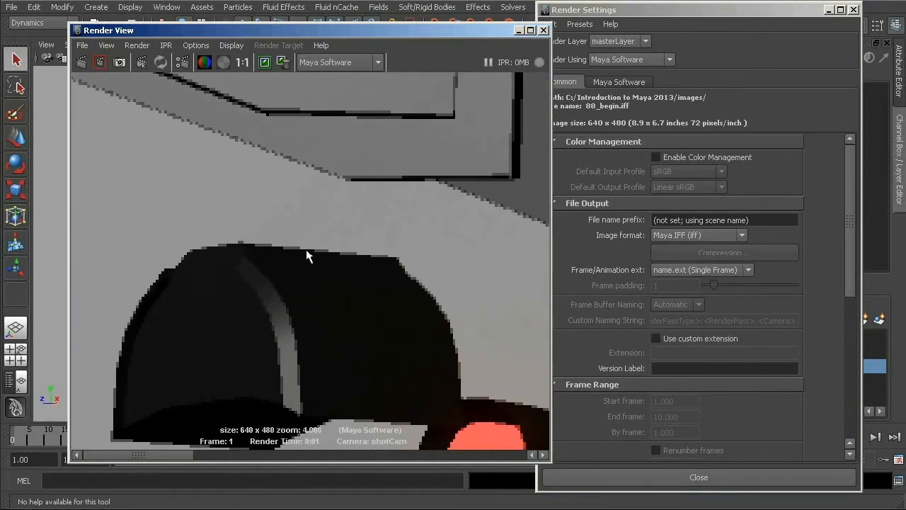
scroll(307, 263, "up", 1)
middle_click_drag(308, 263, 286, 283, "alt")
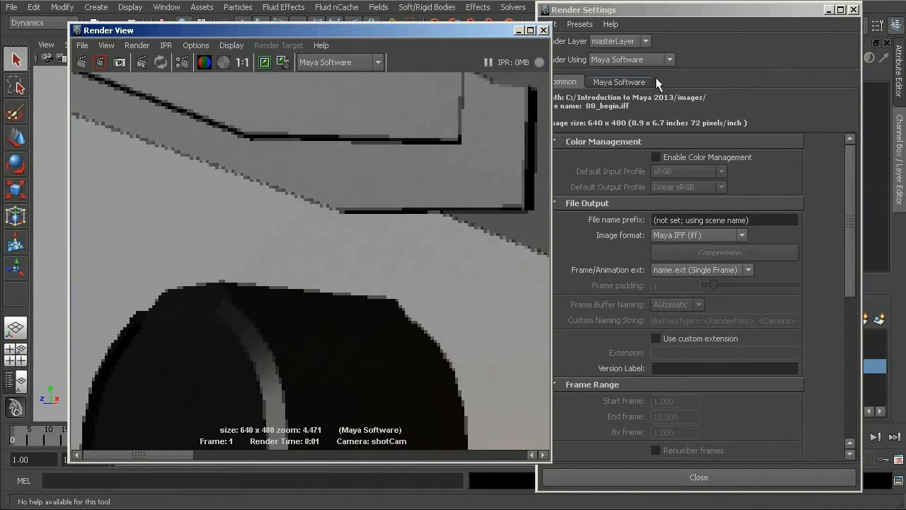
Try the Medium quality and High quality Edge anti-aliasing options in the Maya Software render settings
left_click(620, 82)
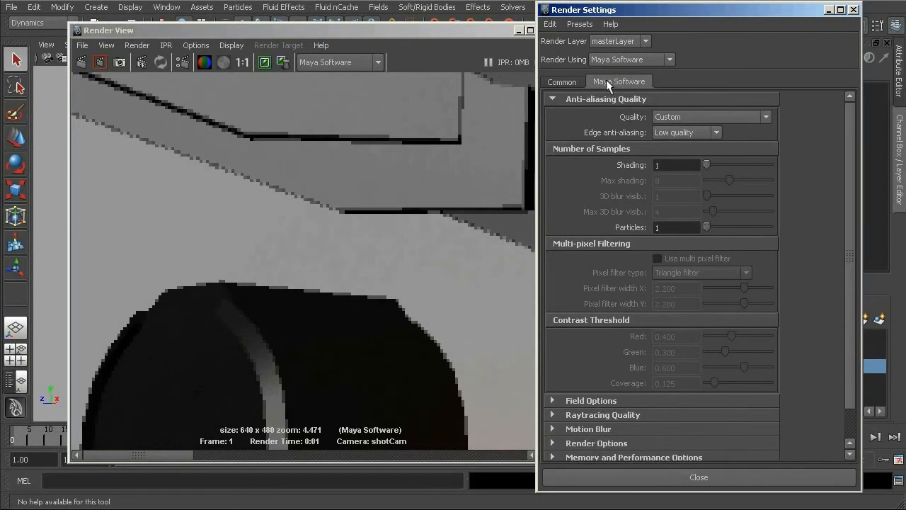
left_click(716, 133)
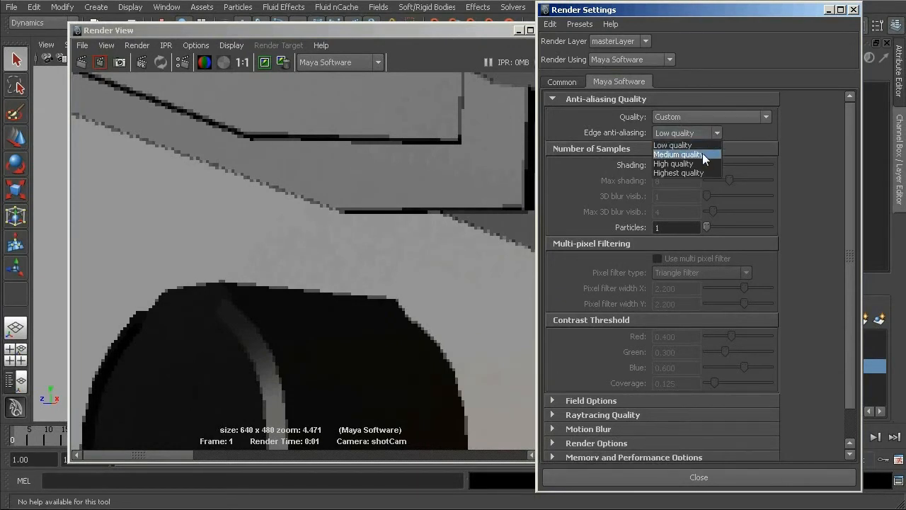
left_click(703, 153)
left_click(705, 134)
left_click(684, 163)
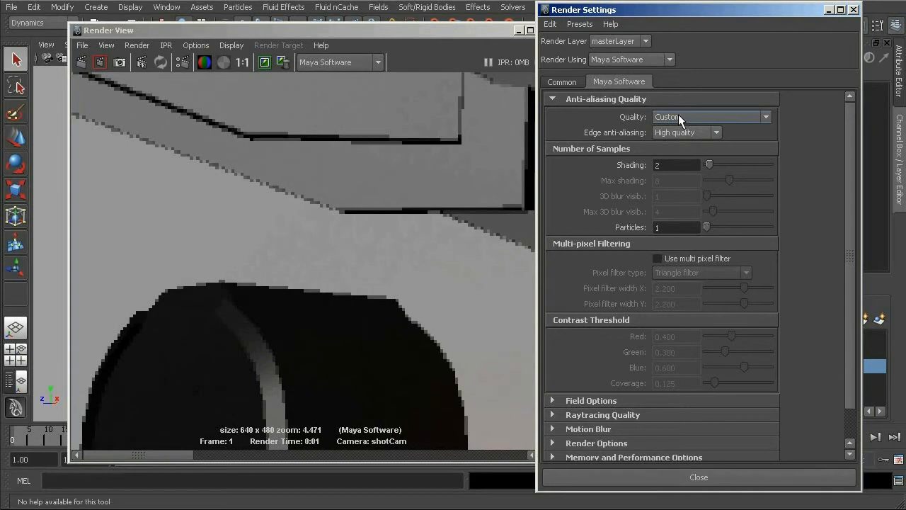
Try the Preview quality and Intermediate quality anti-aliasing presets for Maya Software
left_click(733, 121)
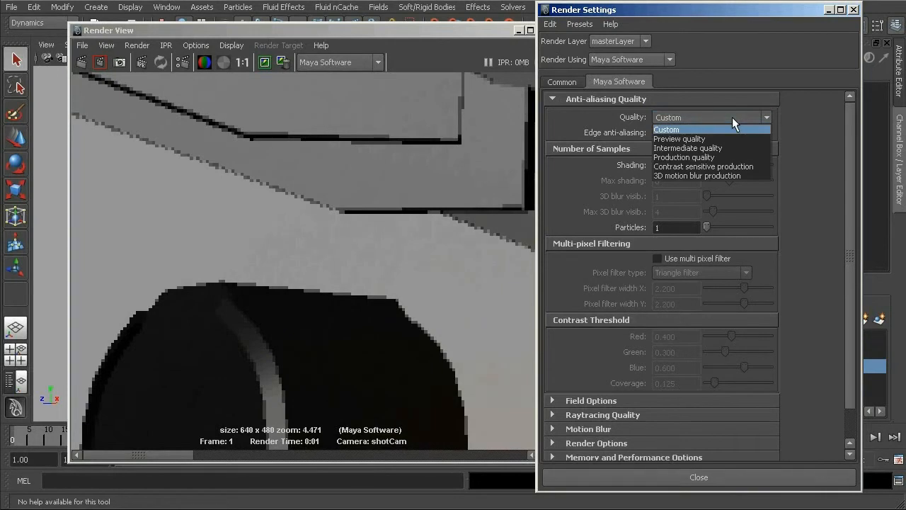
left_click(732, 116)
left_click(732, 116)
left_click(691, 139)
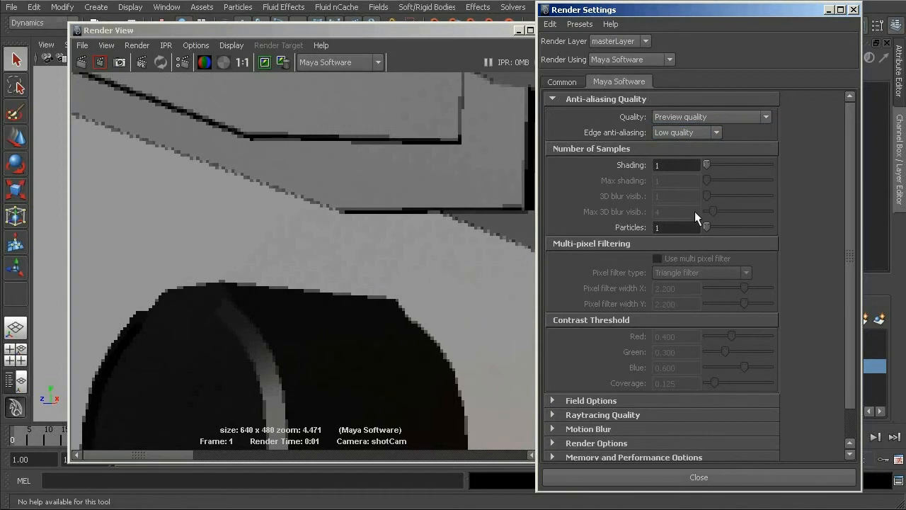
left_click(690, 119)
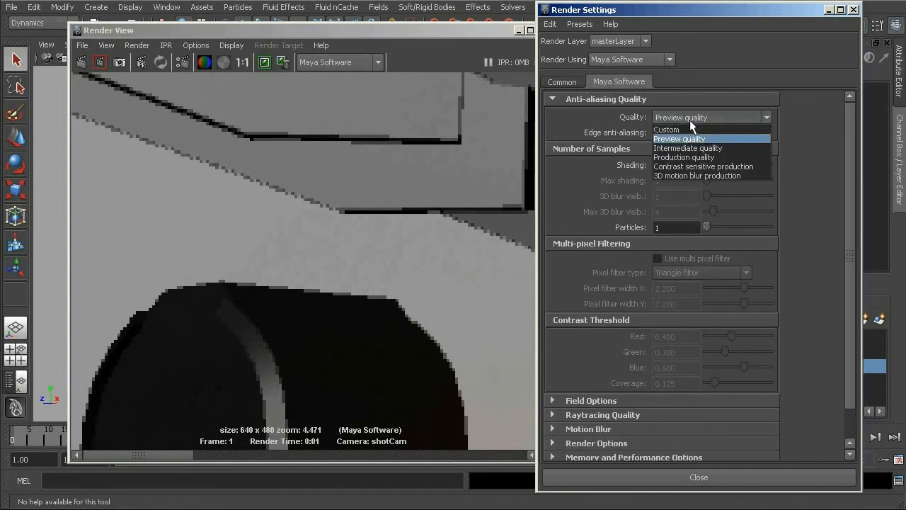
left_click(680, 149)
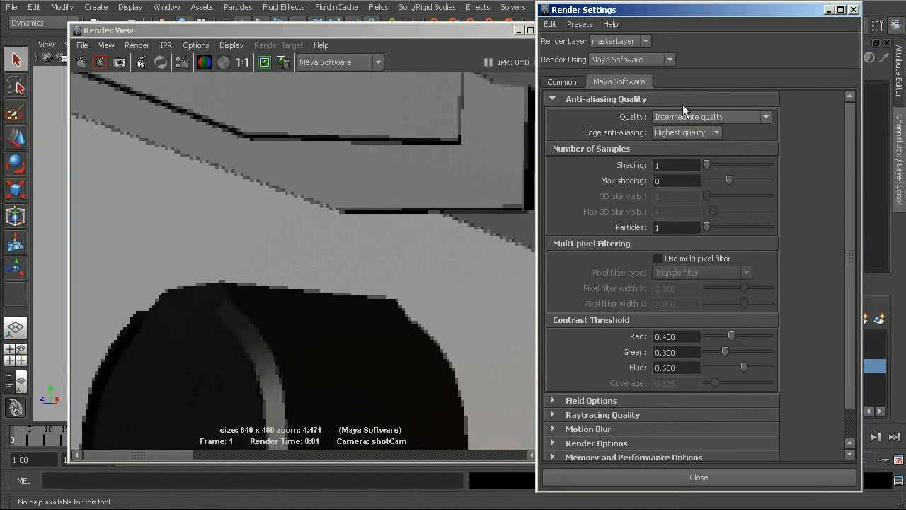
Set the anti-aliasing Quality preset to Production quality and re-render the frame, keeping the previous image for comparison
left_click(684, 117)
left_click(681, 157)
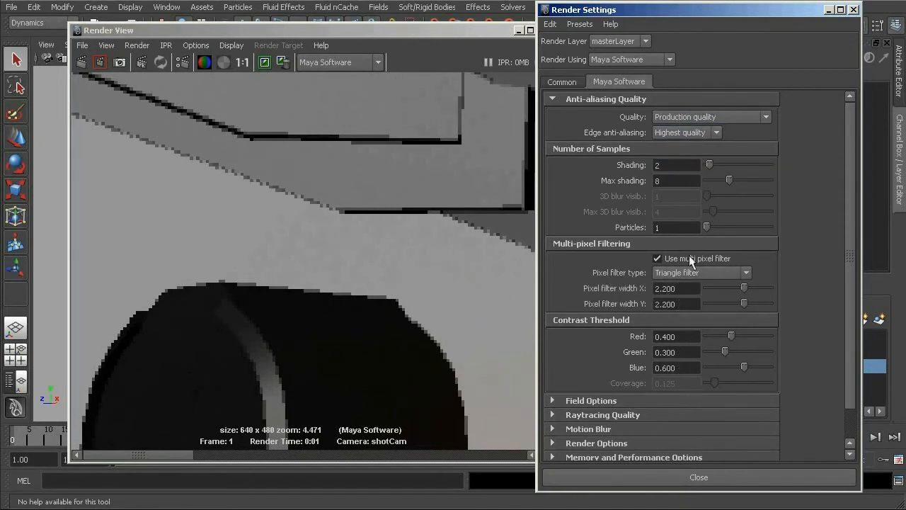
left_click(756, 119)
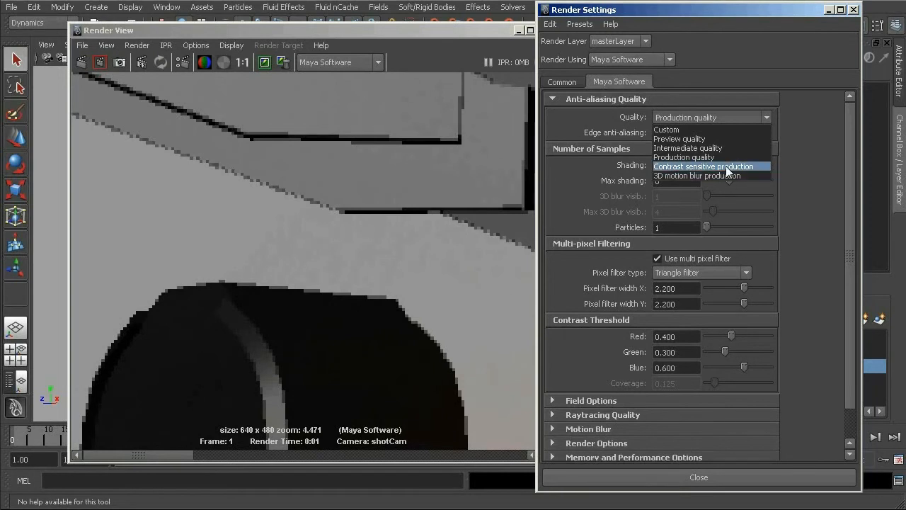
left_click(702, 157)
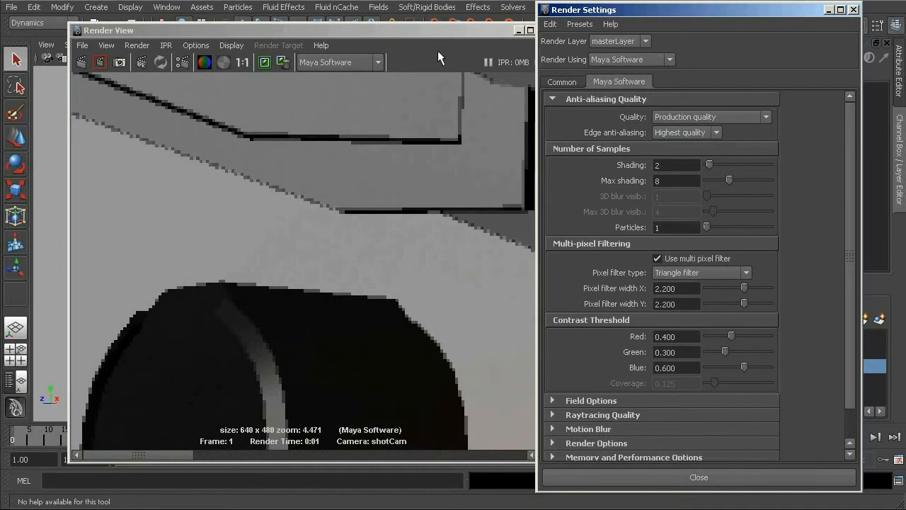
left_click(428, 31)
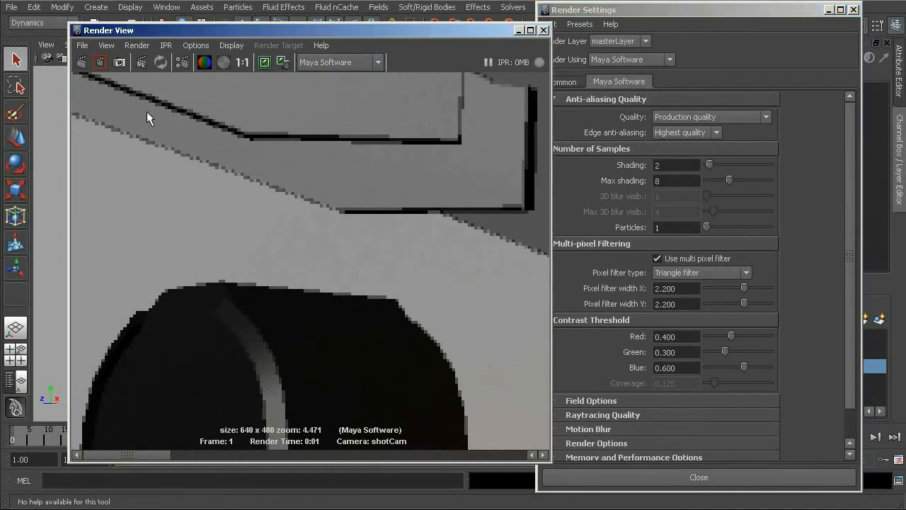
left_click(82, 63)
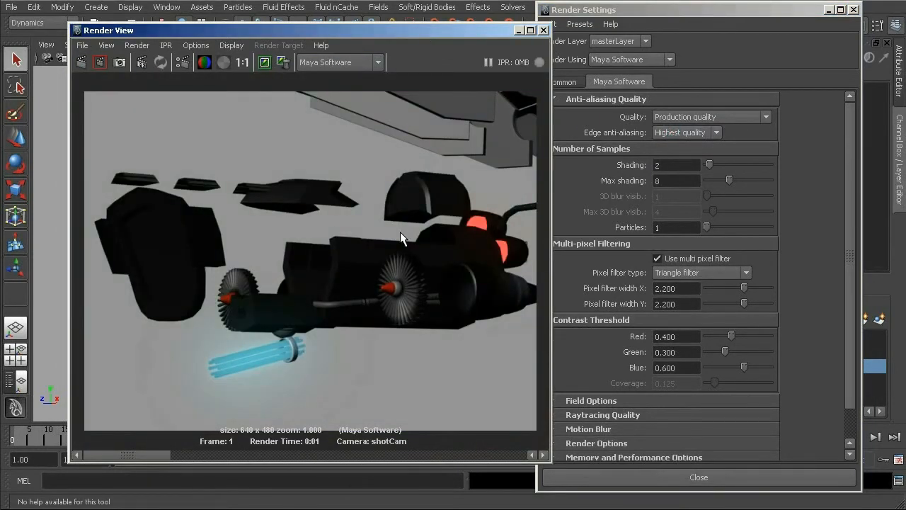
Zoom in on the canopy and wing edges and compare the stored render with the Production quality render
middle_click_drag(274, 203, 213, 265, "alt")
right_click_drag(212, 265, 488, 354, "alt")
middle_click_drag(488, 354, 304, 345, "alt")
right_click_drag(304, 345, 299, 415, "alt")
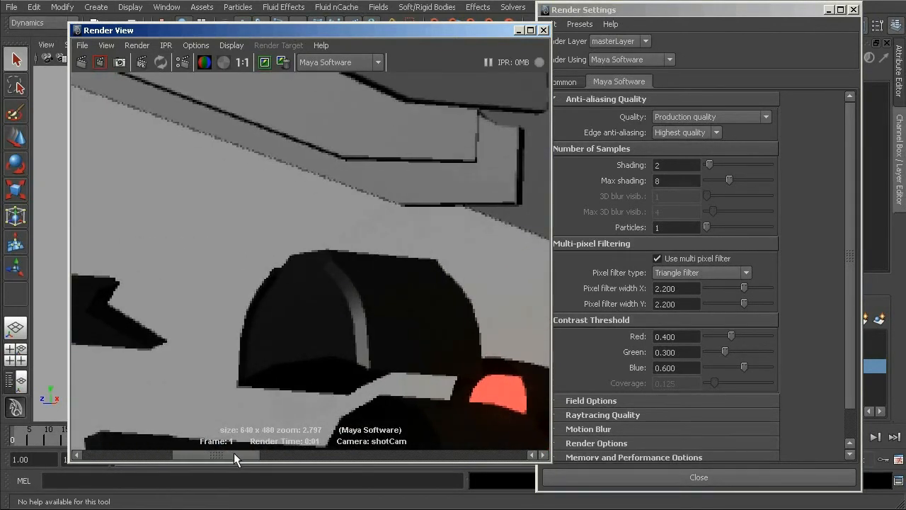
left_click_drag(232, 454, 164, 453)
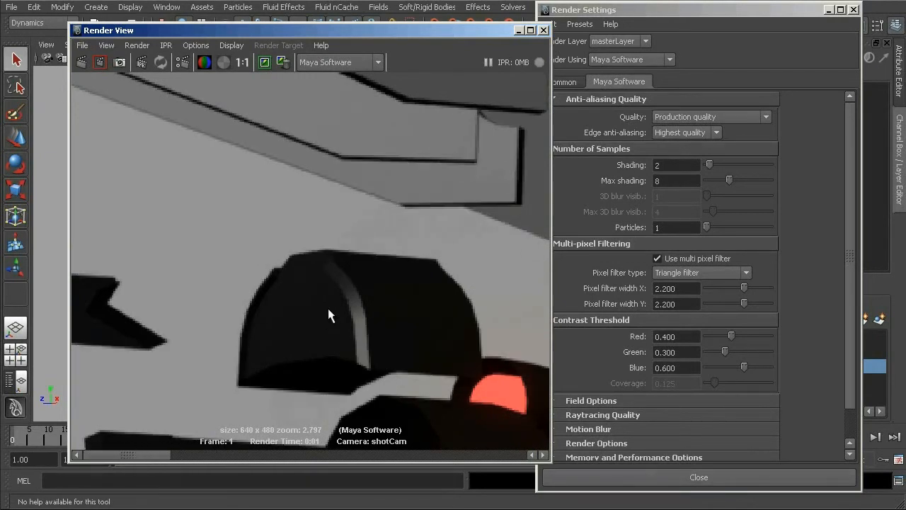
Switch the renderer to mental ray and lower the Max Sample Level to 0 in its raytrace/scanline quality settings
left_click(642, 59)
left_click(625, 99)
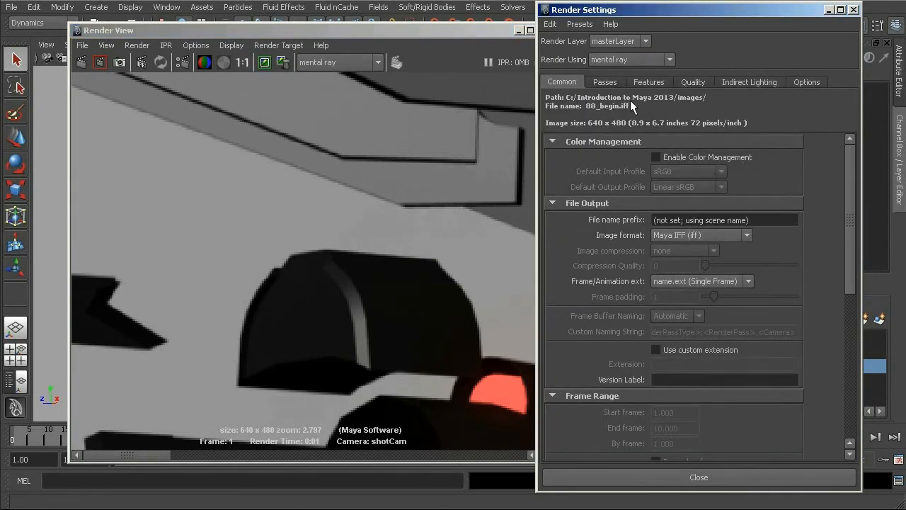
left_click(696, 83)
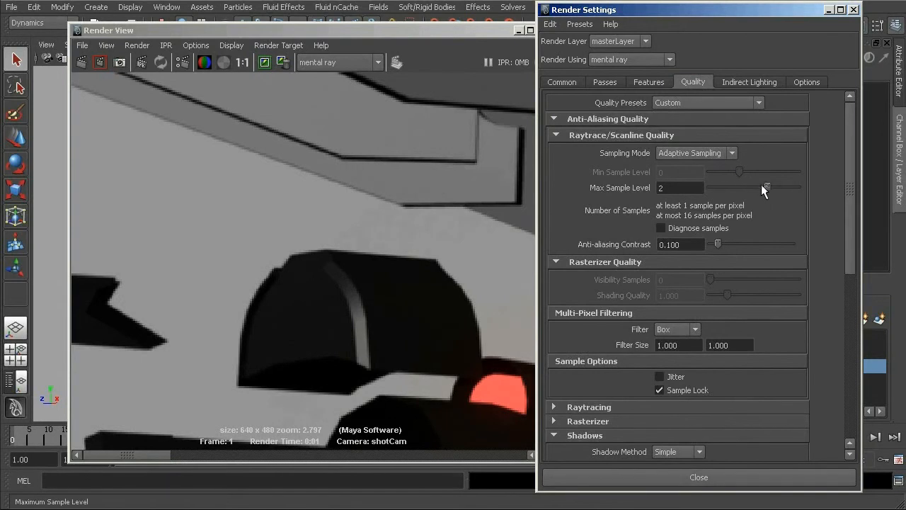
left_click_drag(766, 186, 743, 186)
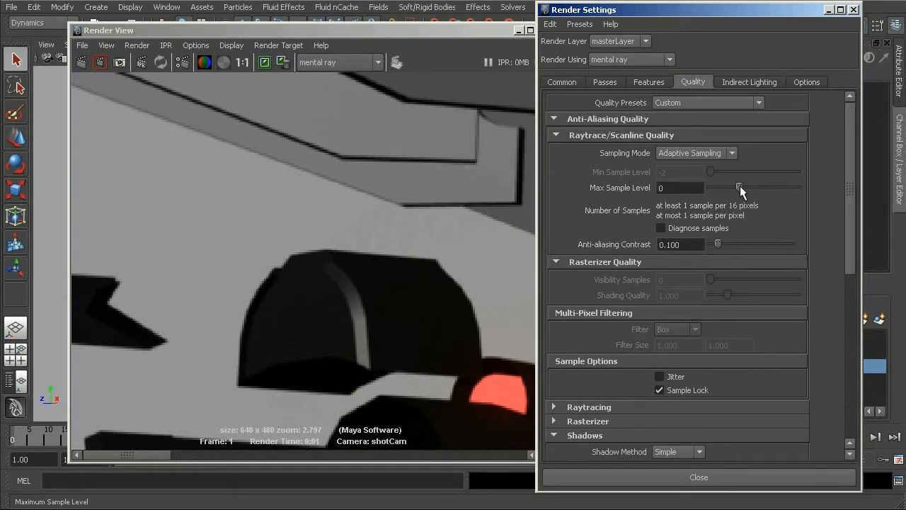
left_click(694, 188)
Compare the two lowest-sampled stored mental ray renders at actual size, checking edge smoothness and render time
left_click(385, 252)
left_click_drag(148, 452, 550, 479)
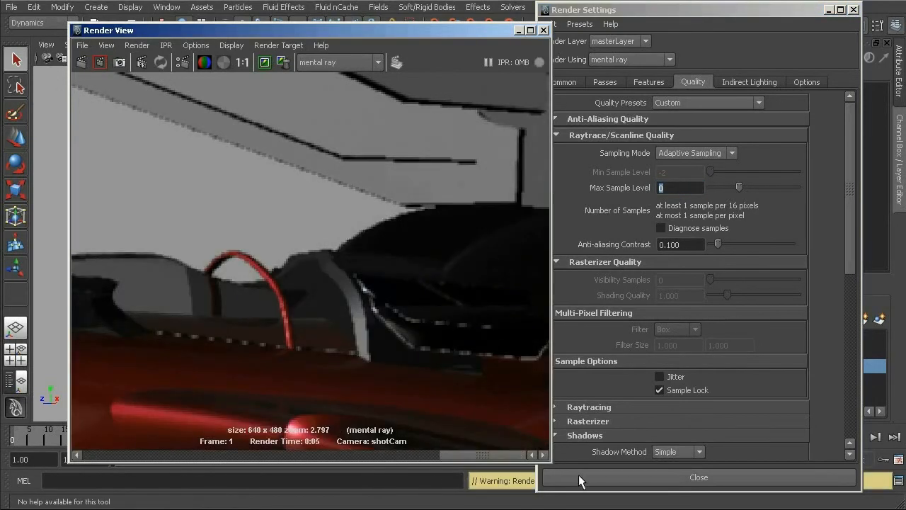
left_click(242, 63)
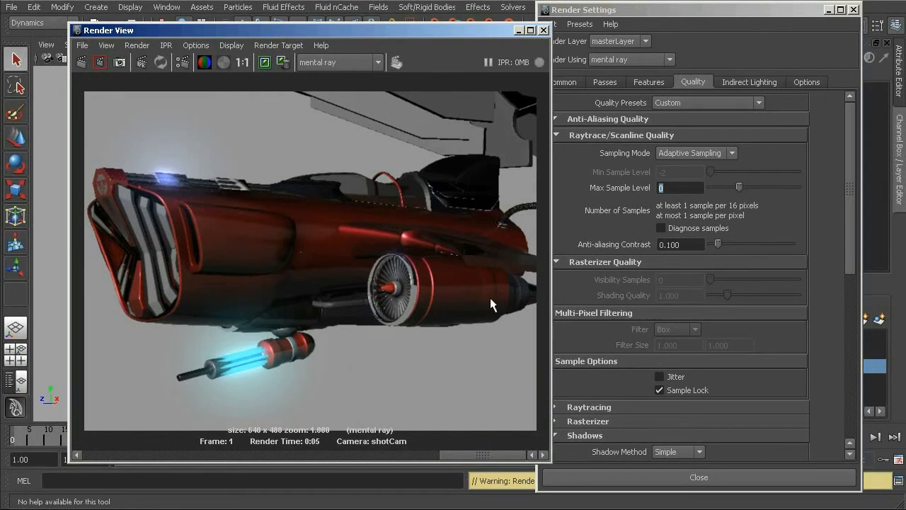
left_click_drag(485, 454, 396, 455)
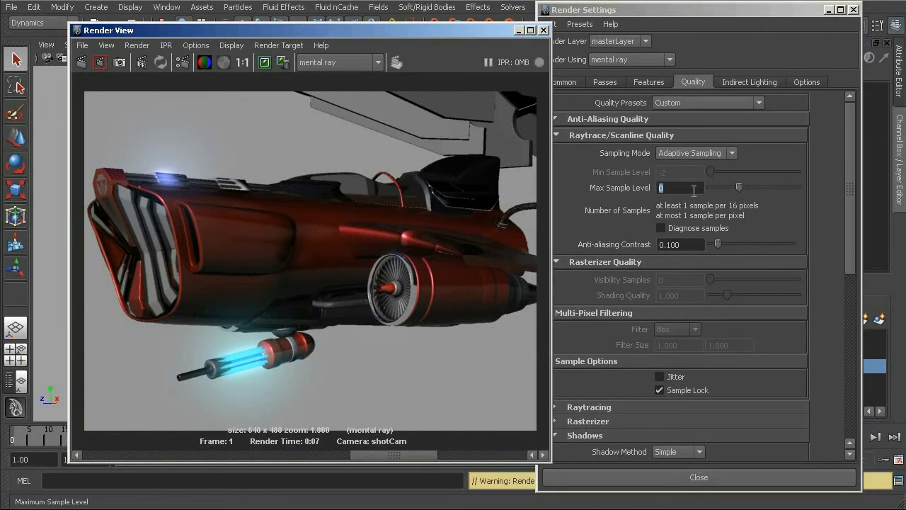
Raise the Max Sample Level through 1 to 2 and bring up the next stored mental ray render for comparison
left_click_drag(738, 185, 750, 187)
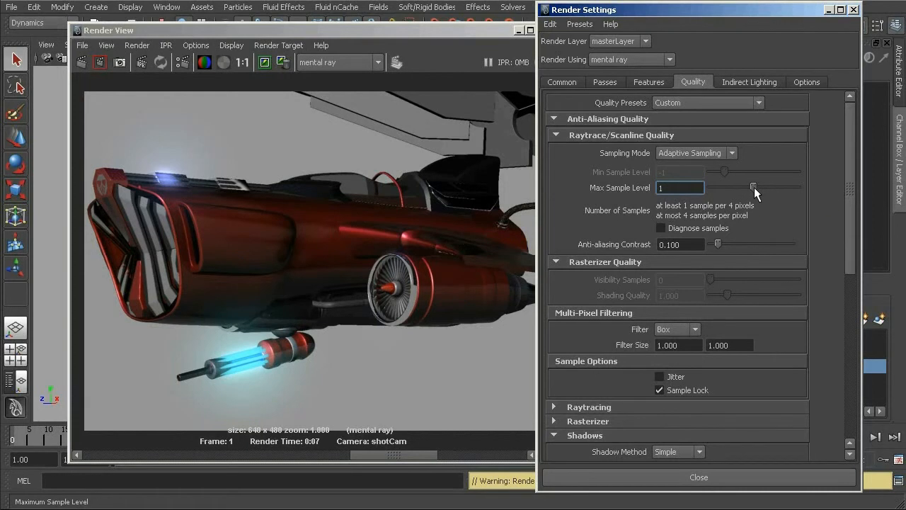
left_click_drag(755, 187, 769, 186)
left_click_drag(417, 452, 348, 453)
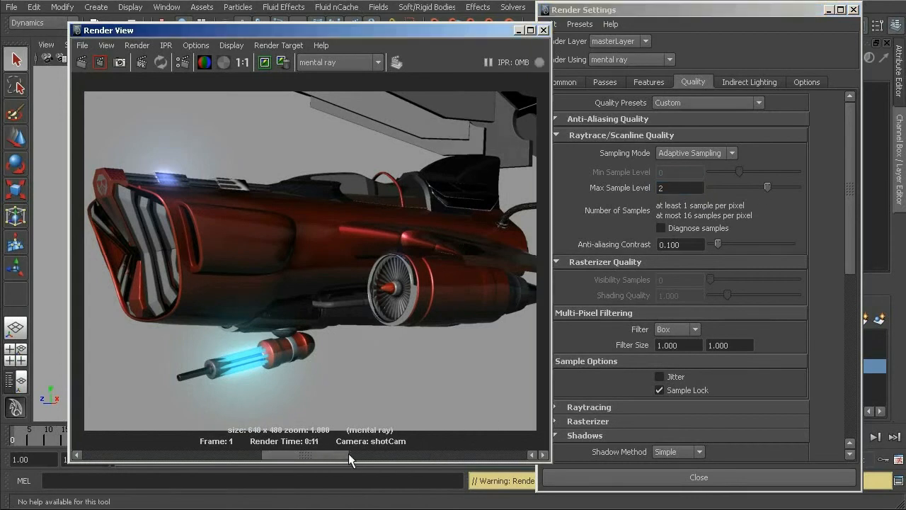